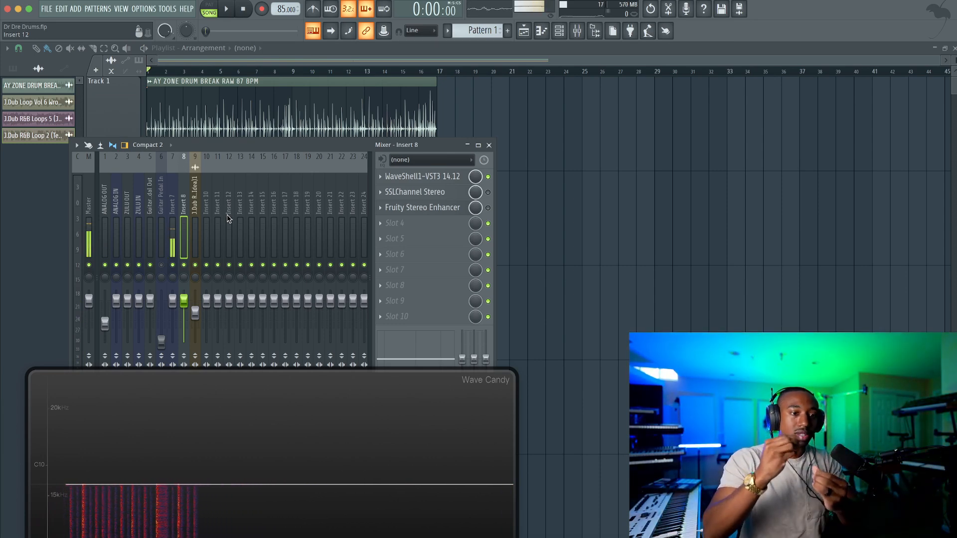
Open the NLS Buss plugin from the StudioRack in the first effect slot of mixer track Insert 8
left_click(194, 213)
left_click(183, 213)
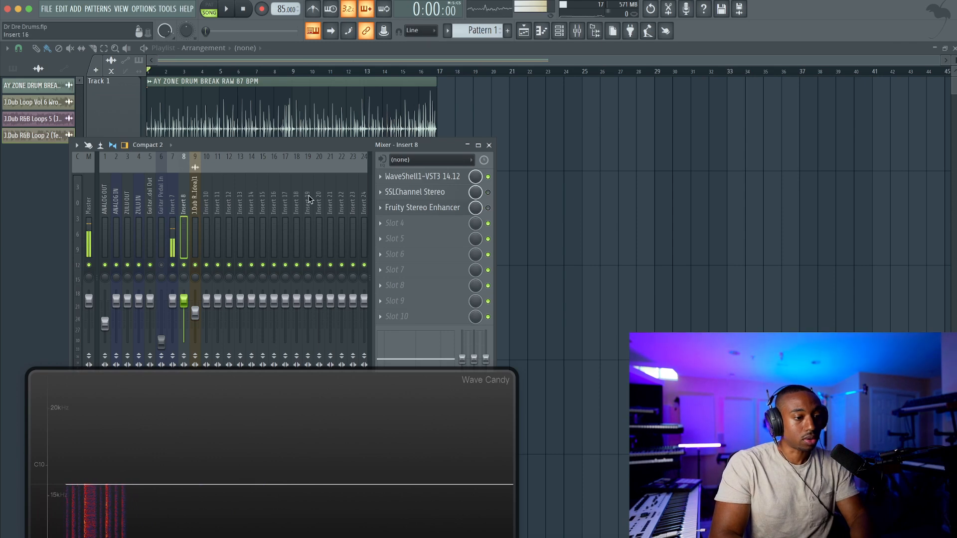
left_click(424, 176)
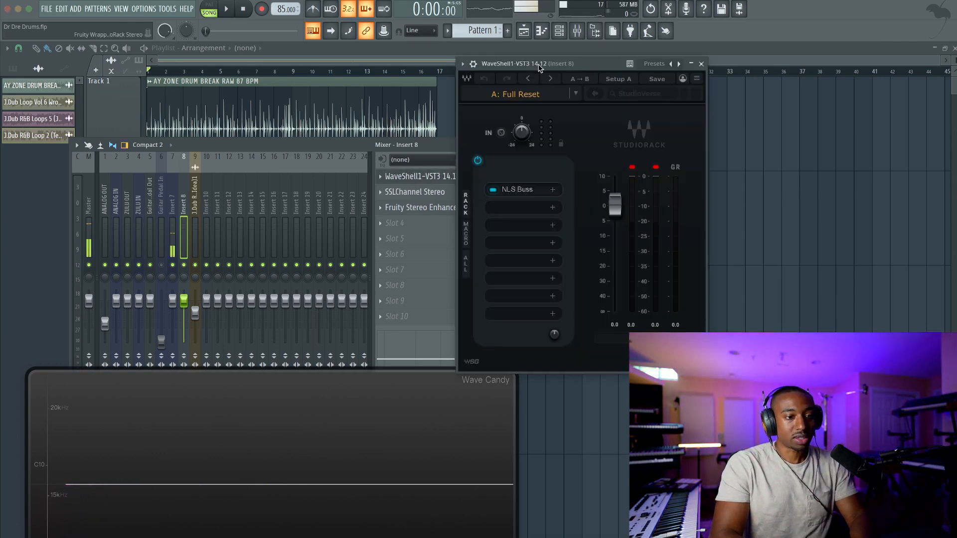
left_click(518, 198)
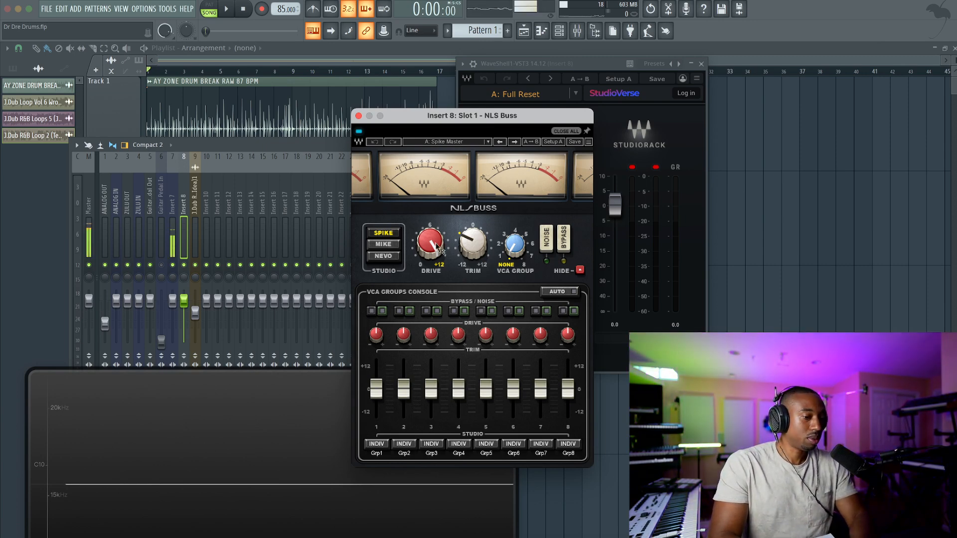
mouse_move(434, 247)
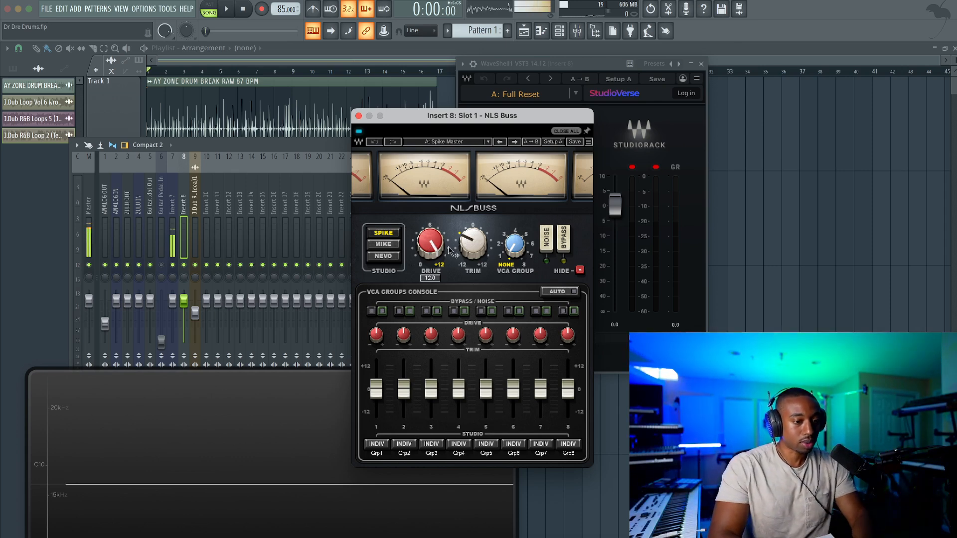
Reset the ANALOG OUT mixer track's volume and briefly audition the arrangement
right_click(105, 328)
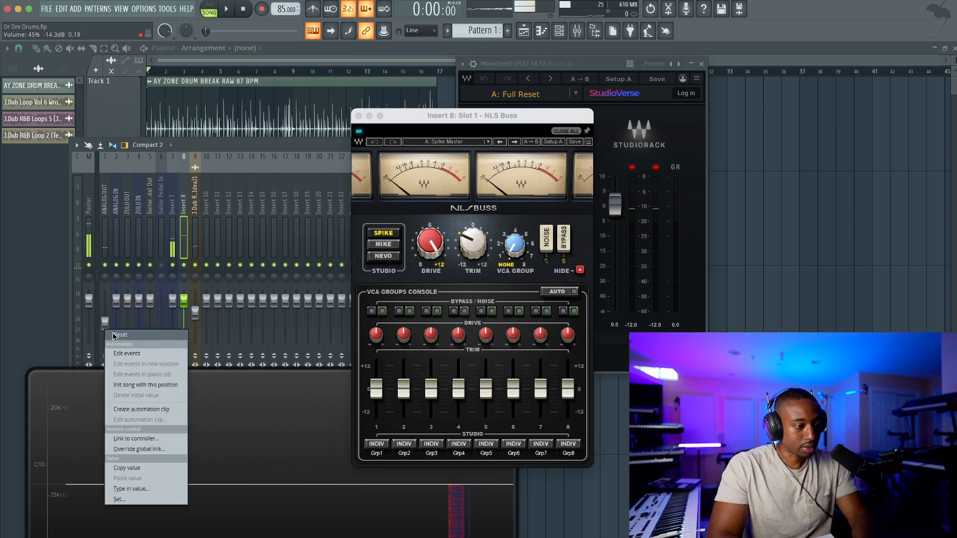
left_click(123, 333)
key("space")
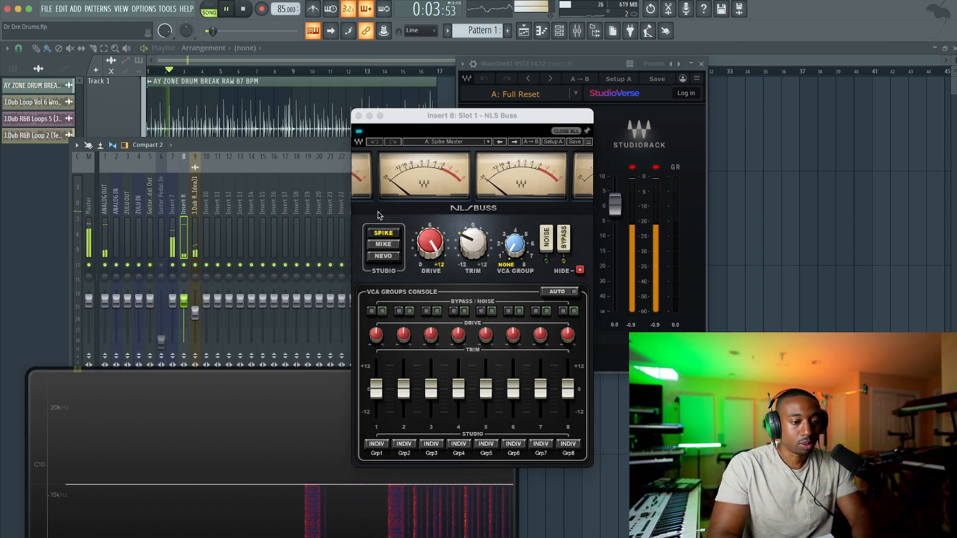
key("space")
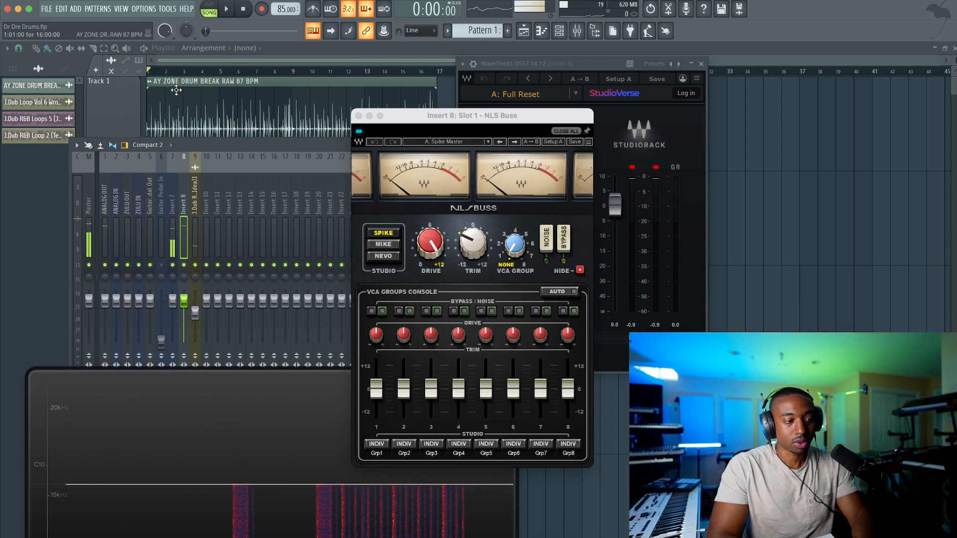
Look up the source drum break in the browser's DRUM BREAKS collection, hide the browser, and shift the NLS Buss window aside
left_click(597, 31)
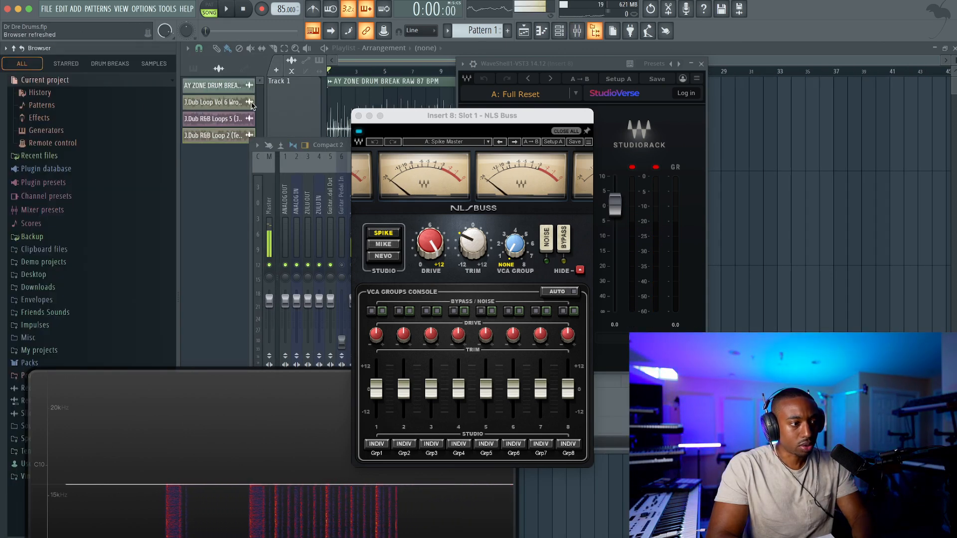
left_click(119, 64)
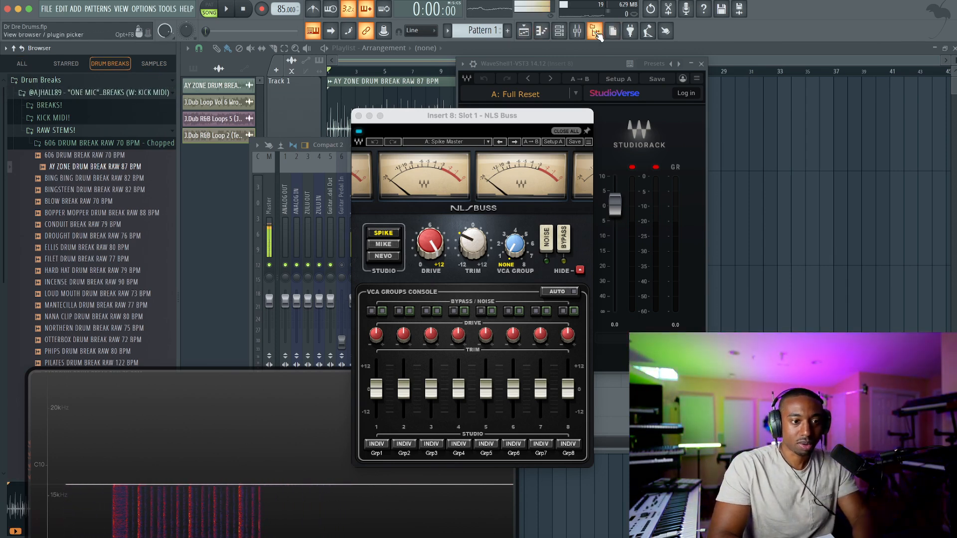
left_click(615, 33)
left_click_drag(419, 118, 379, 119)
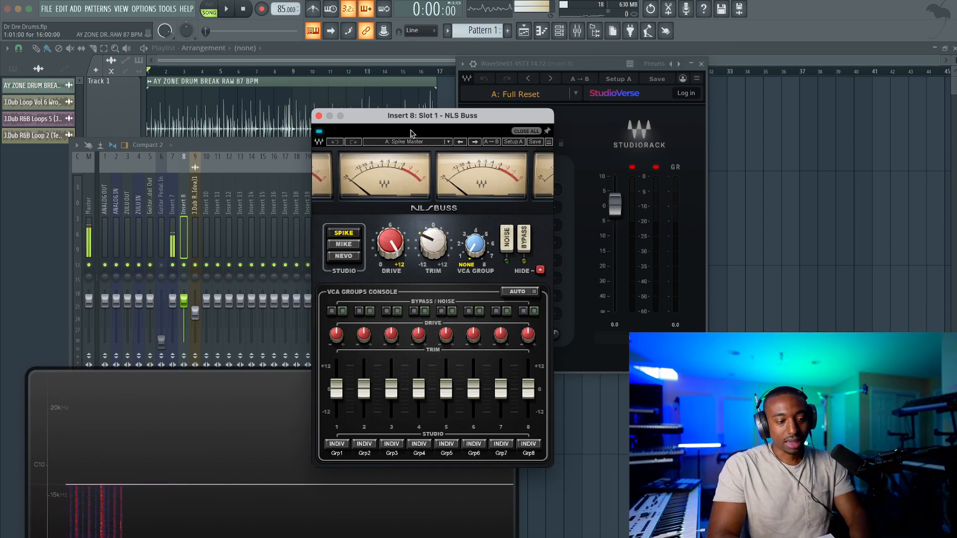
Play the arrangement and compare the drum break with NLS Buss bypassed and active
key("space")
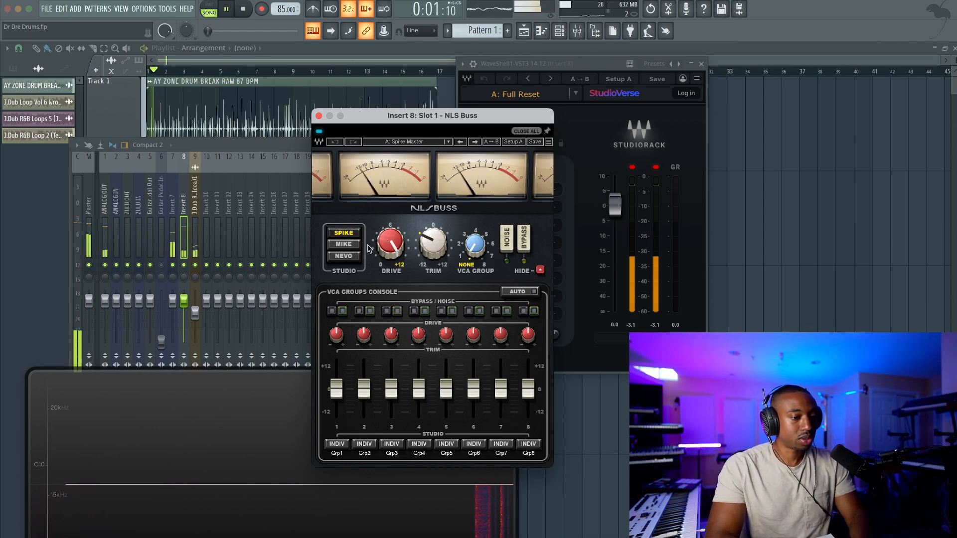
mouse_move(385, 251)
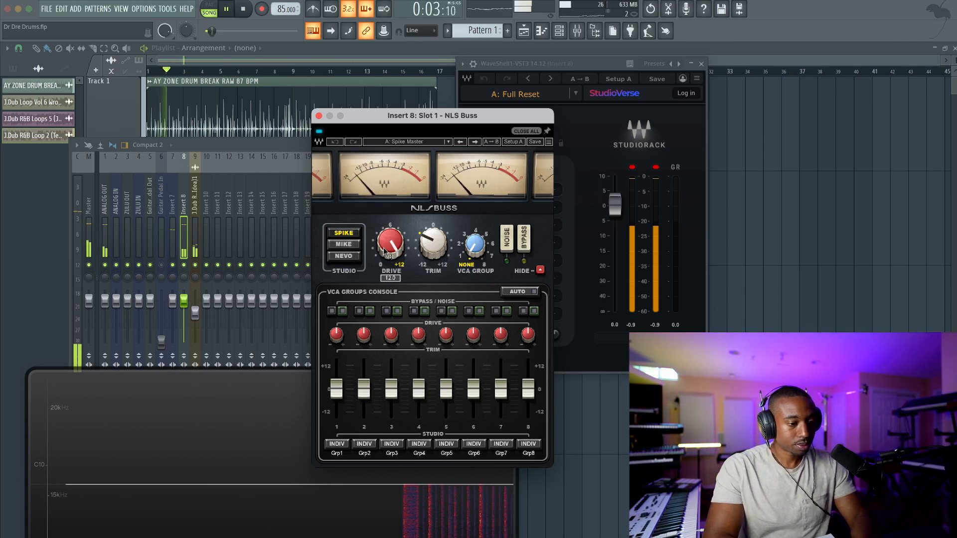
left_click(524, 239)
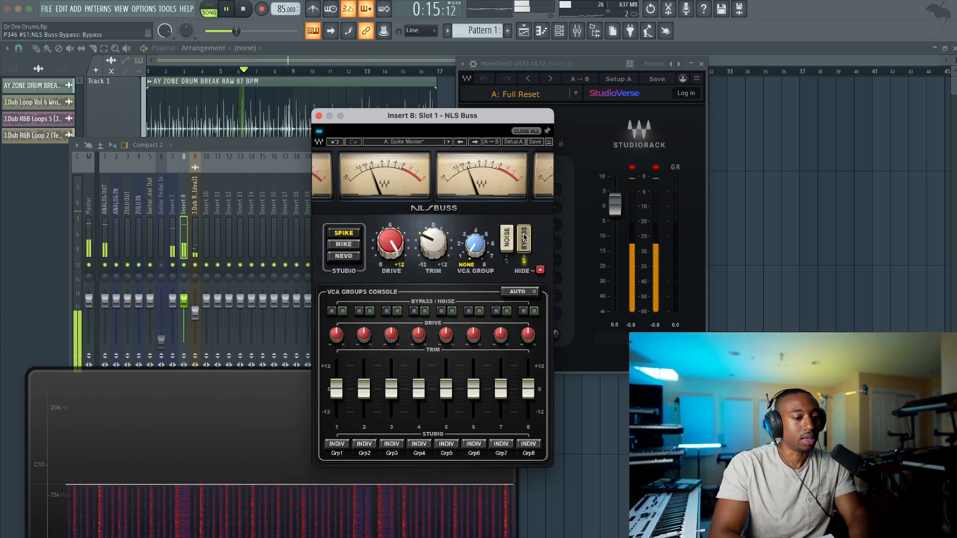
left_click(525, 239)
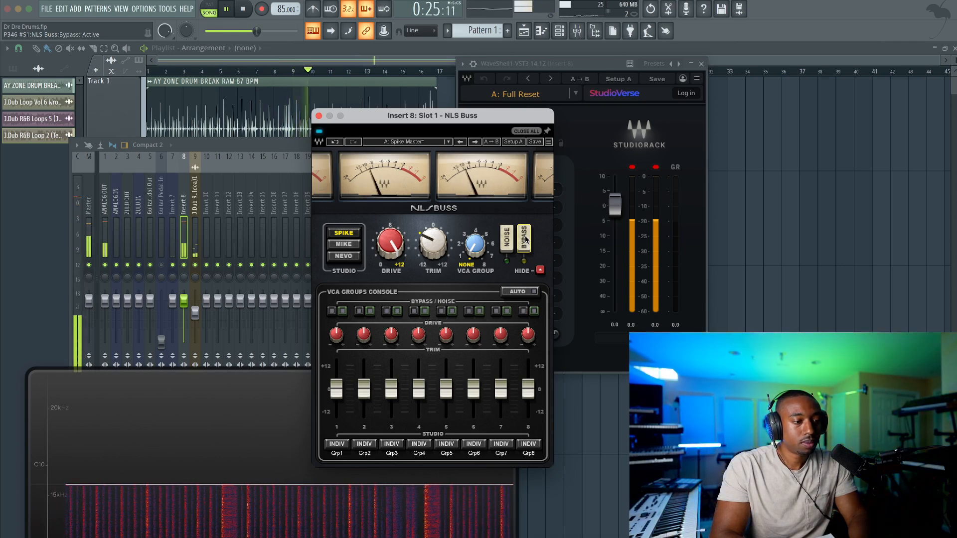
Mute mixer track Insert 7 and lower the ANALOG OUT volume to 80% (-4.6 dB)
left_click(172, 265)
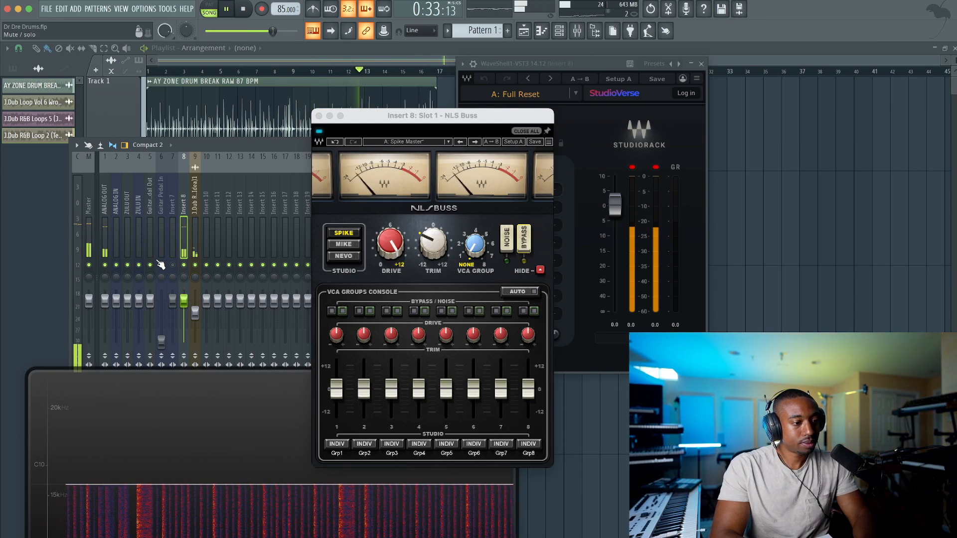
left_click_drag(106, 305, 107, 313)
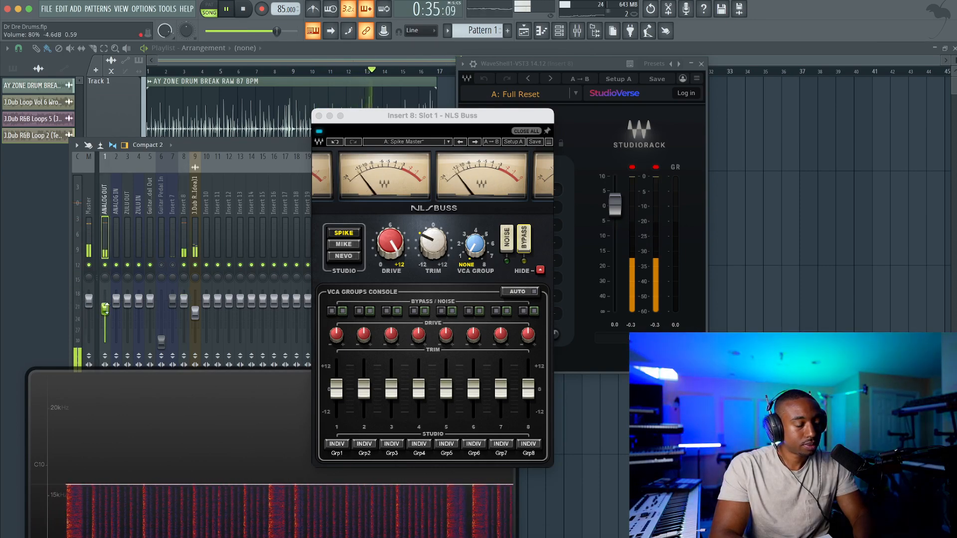
Disable FabFilter Pro-L 2 on the Master track, moving the NLS Buss and mixer windows to reach it
left_click(92, 232)
left_click_drag(517, 118, 441, 260)
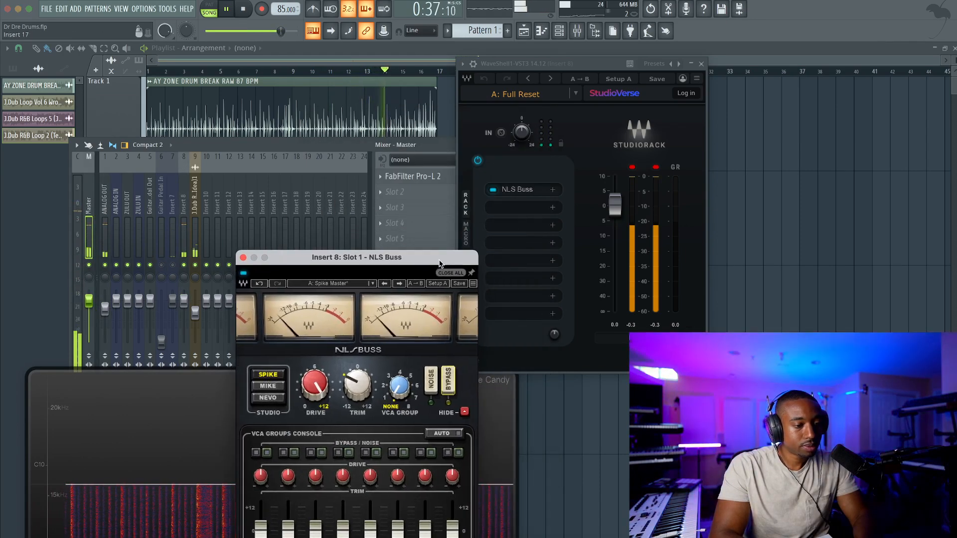
left_click_drag(411, 149, 336, 148)
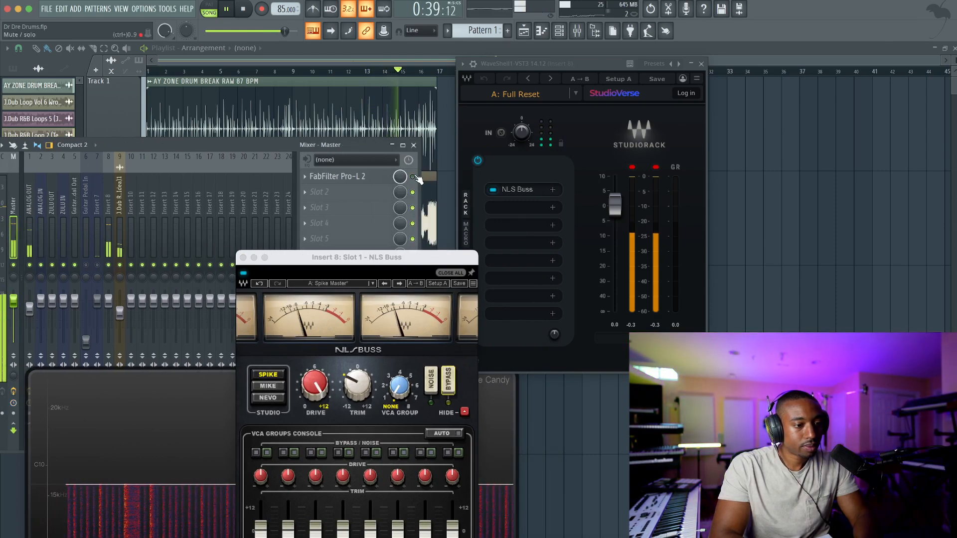
left_click_drag(348, 256, 455, 118)
left_click_drag(143, 149, 210, 148)
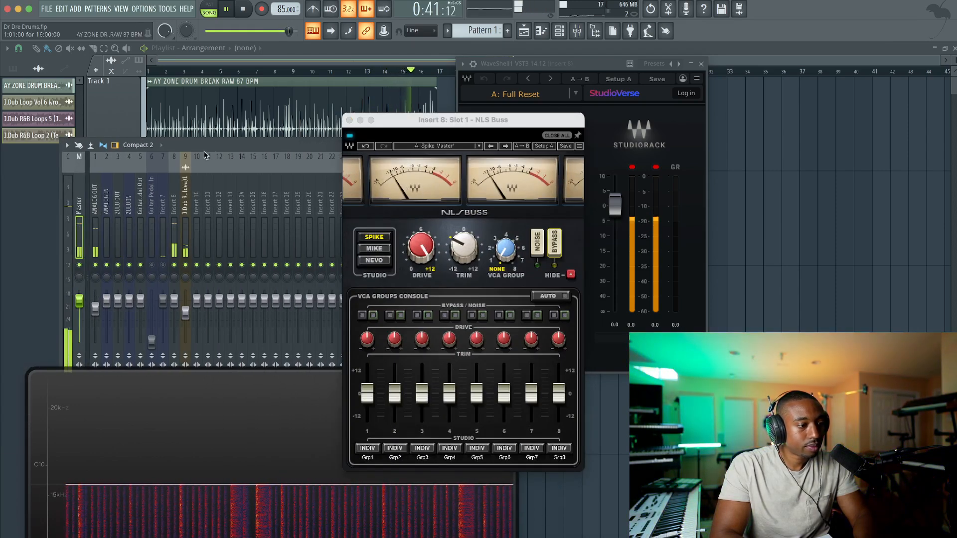
Reset the ANALOG OUT volume, unmute mixer track Insert 7, and stop playback
right_click(94, 307)
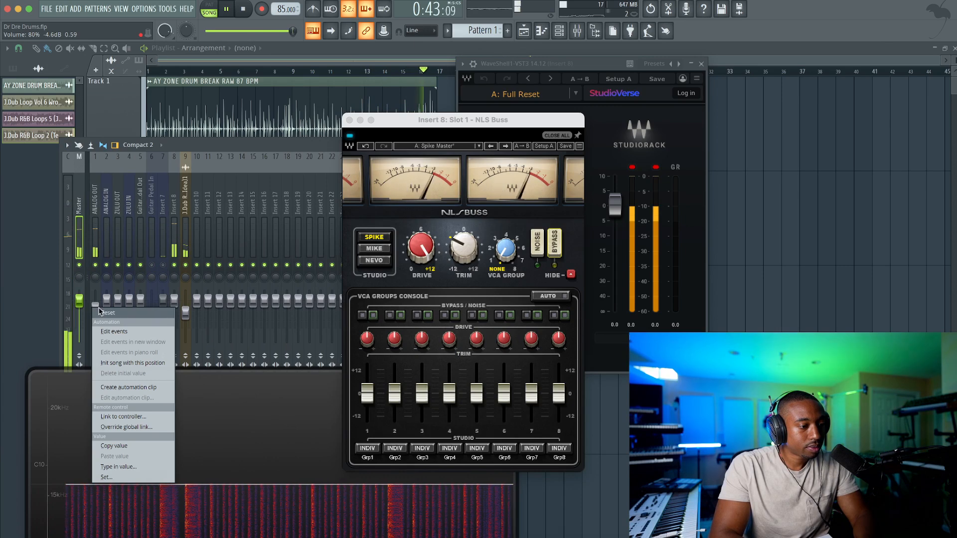
left_click(104, 313)
left_click(163, 265)
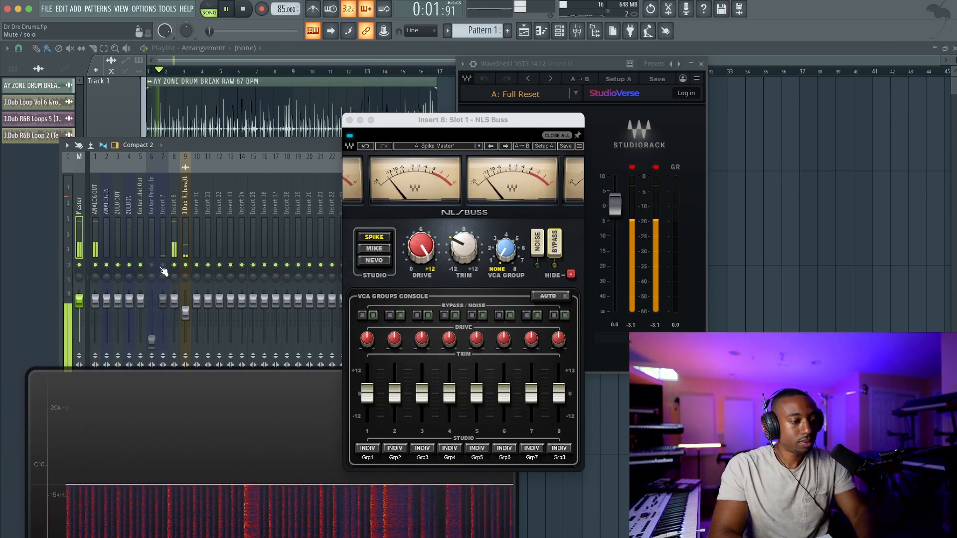
key("space")
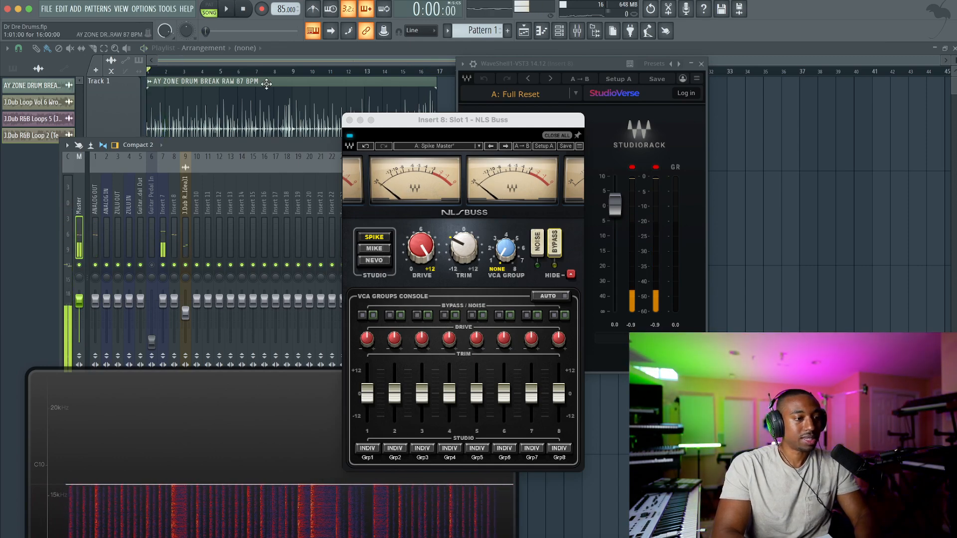
Raise the volume multiplier in the AY ZONE DRUM BREAK channel settings to about 134% (7.6 dB) while the arrangement plays
double_click(263, 86)
left_click(70, 214)
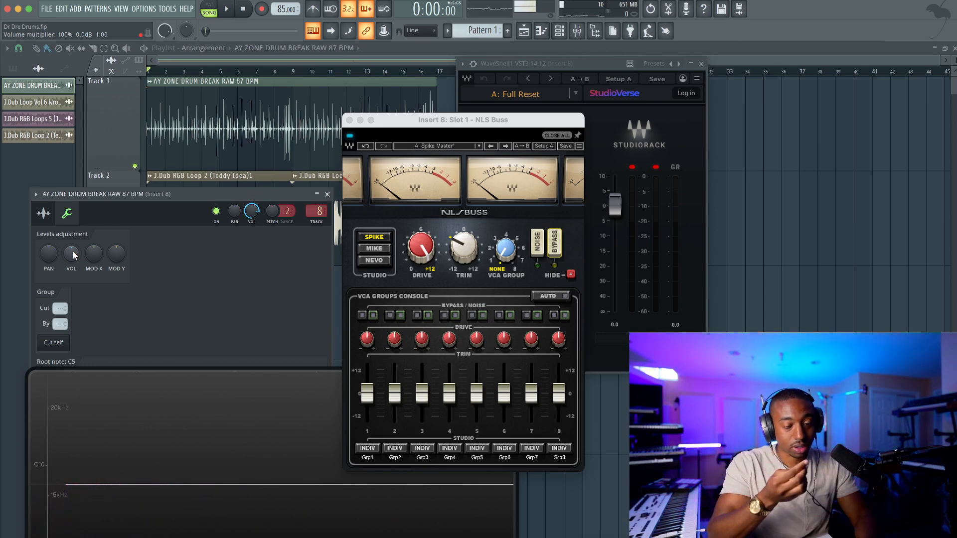
key("space")
left_click_drag(73, 250, 73, 237)
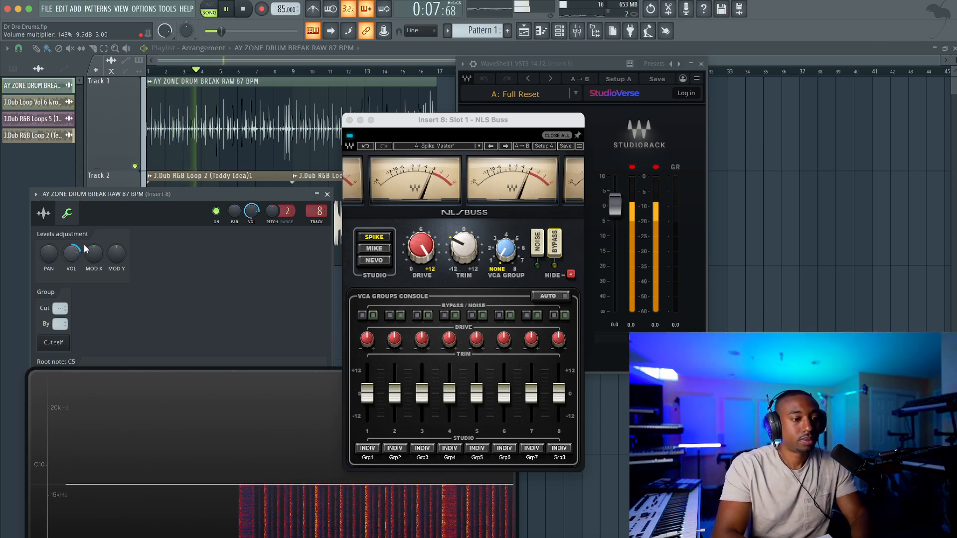
mouse_move(71, 254)
left_mouse_down()
mouse_move(72, 245)
mouse_move(71, 258)
left_mouse_up()
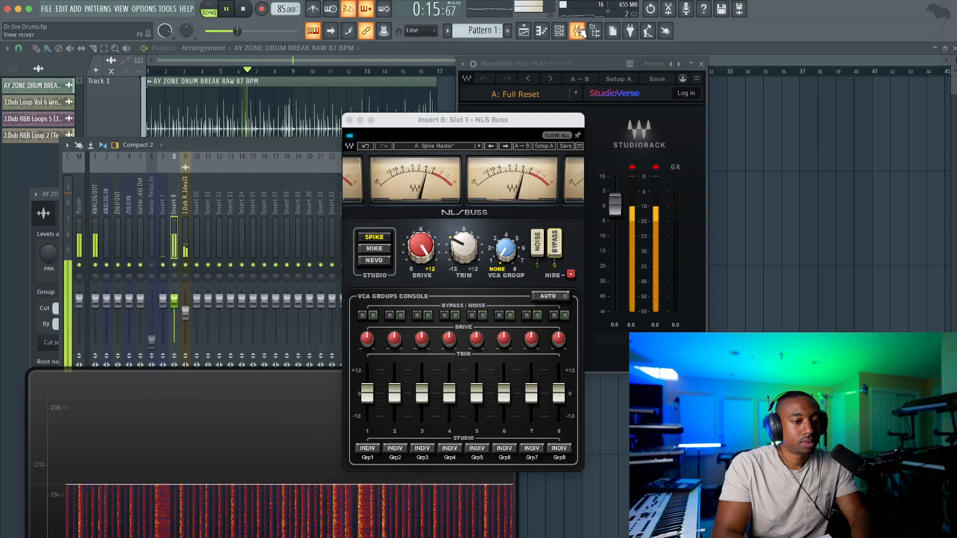
Show the mixer, arrange it beside the NLS Buss window with the Insert 8 effect slots in view, and stop playback
left_click(577, 30)
left_click_drag(498, 119, 705, 120)
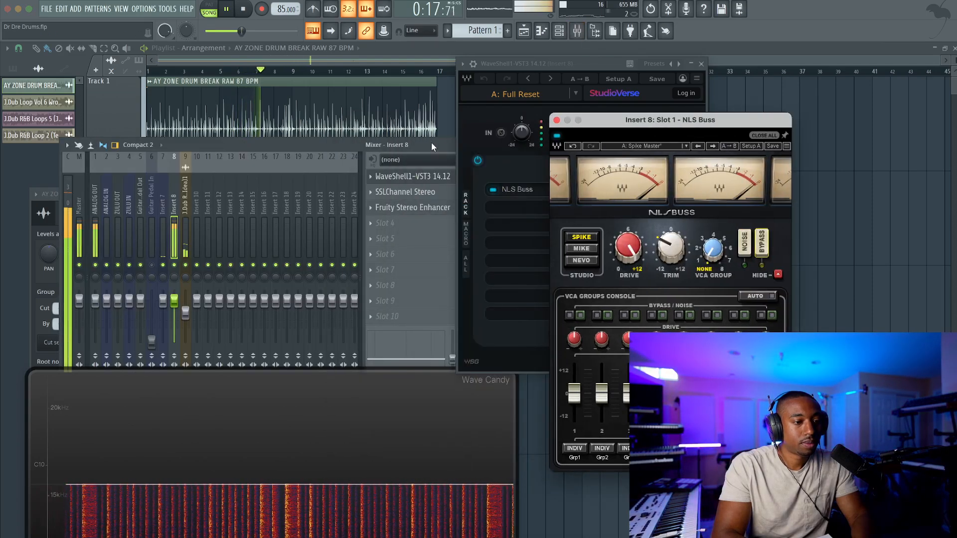
left_click_drag(433, 143, 344, 144)
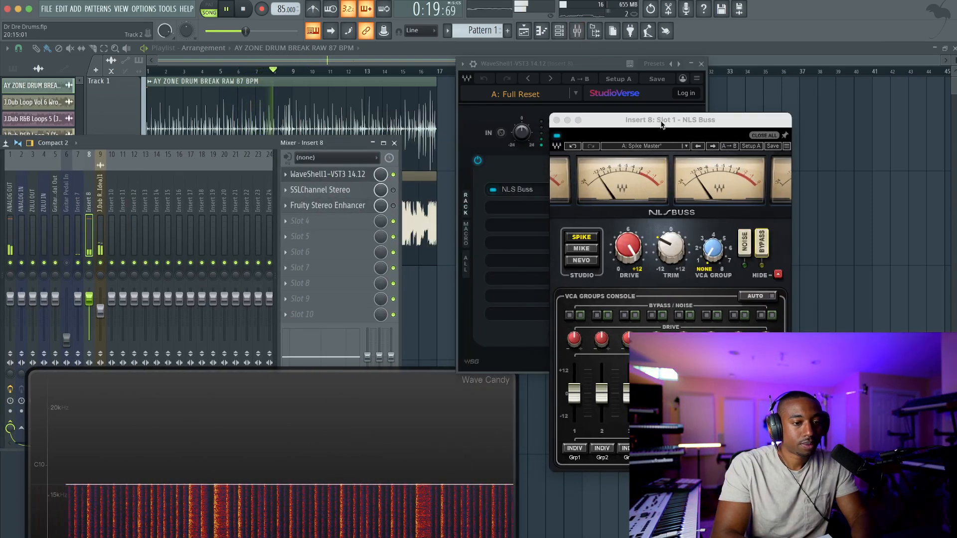
left_click_drag(663, 120, 525, 118)
key("space")
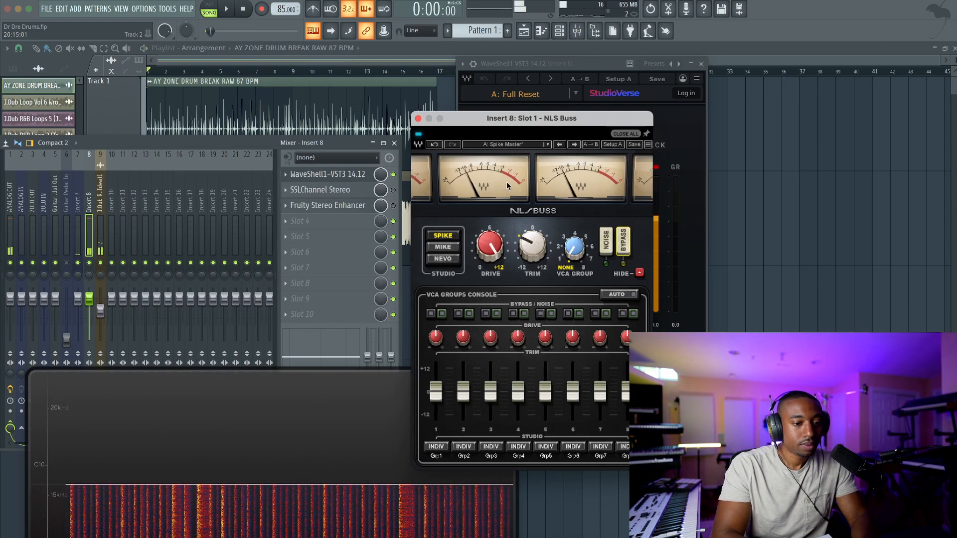
Switch NLS Buss to the MIKE studio and audition the drums, moving the mixer clear of the drum break's channel settings
left_click(452, 249)
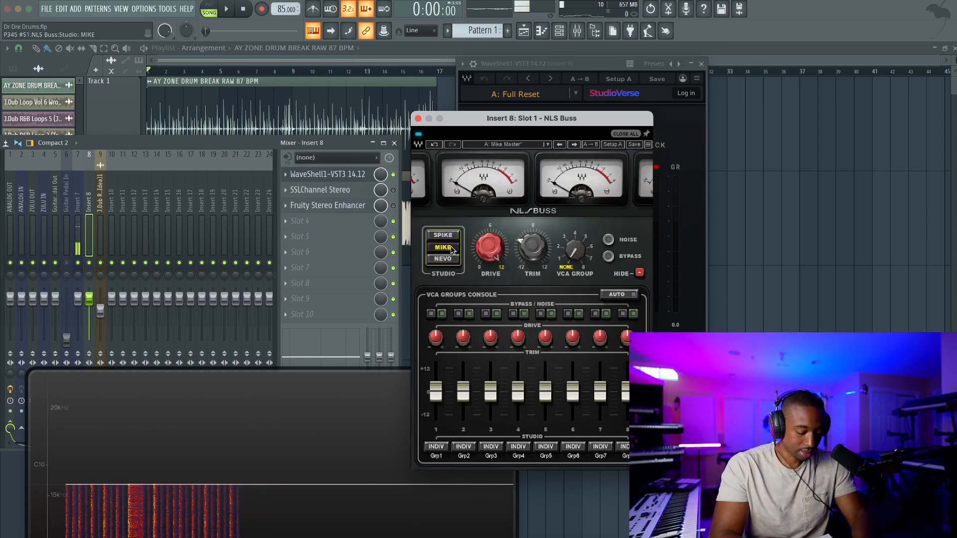
key("space")
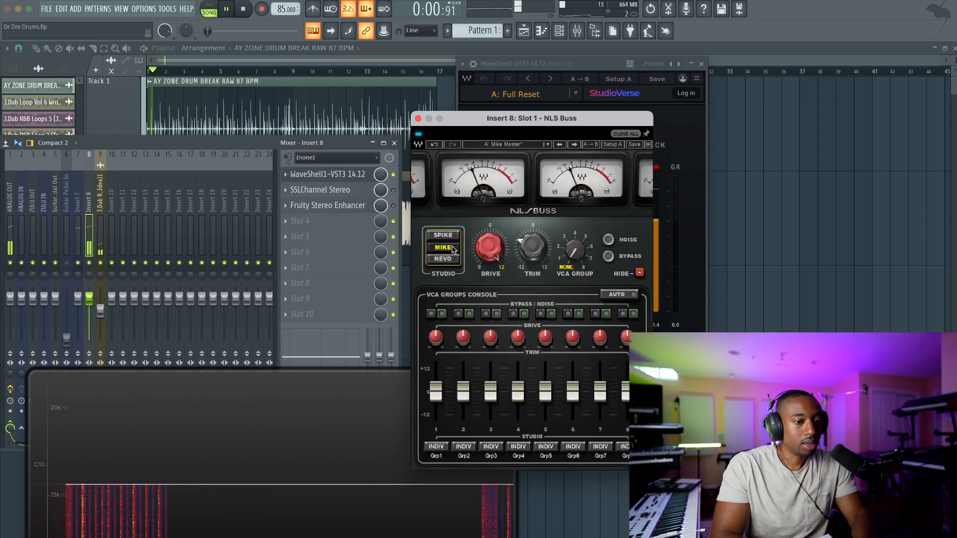
key("space")
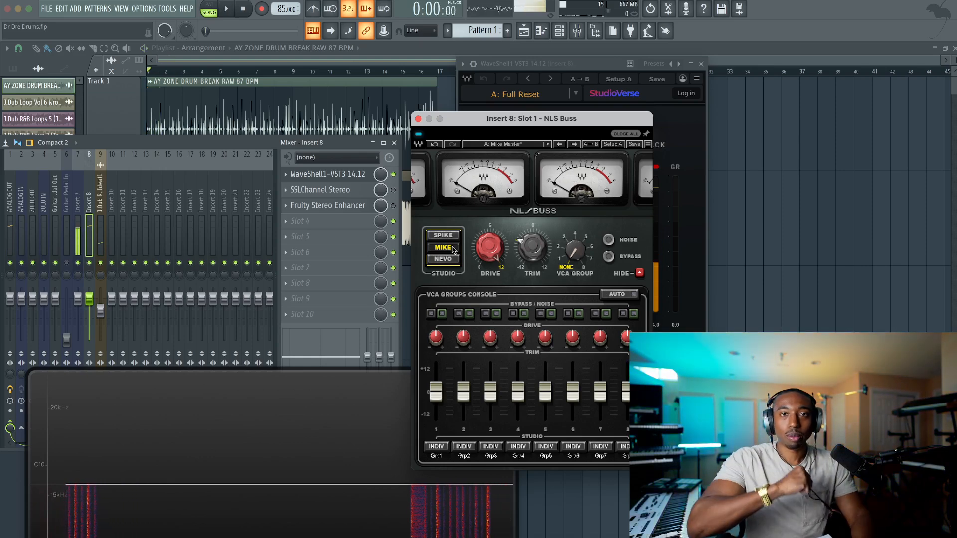
key("space")
left_click_drag(298, 139, 346, 291)
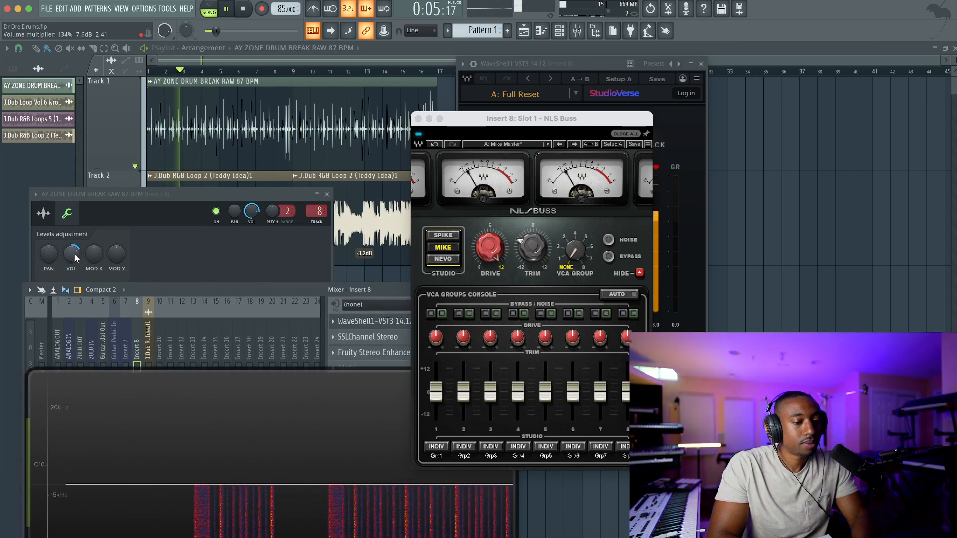
key("space")
Compare the SPIKE and MIKE studio modes of NLS Buss on the playing drum break, ending on MIKE
left_click(443, 235)
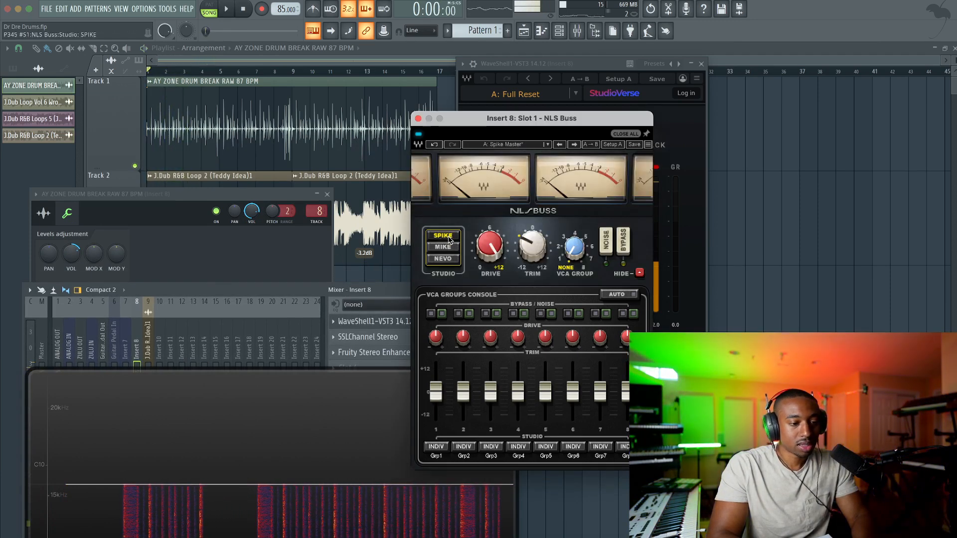
key("space")
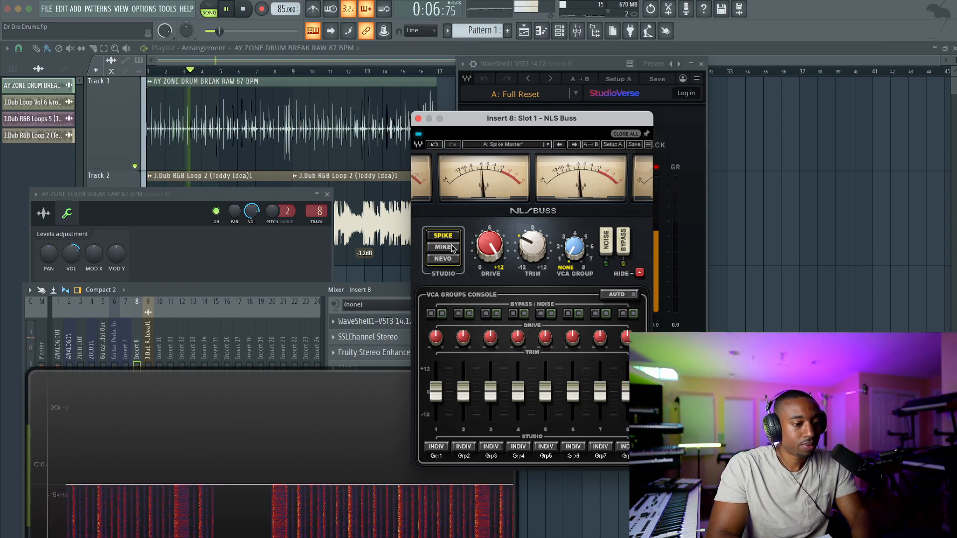
left_click(452, 248)
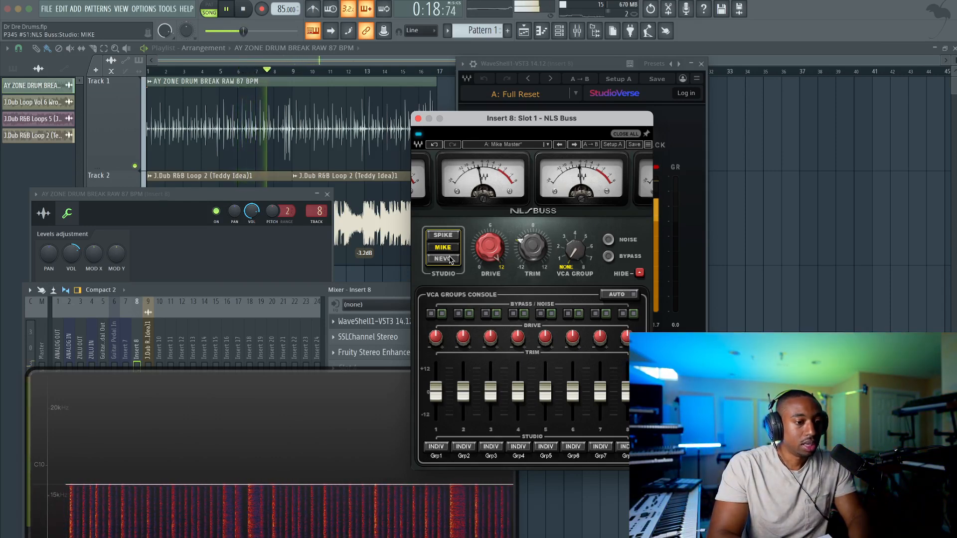
Audition NLS Buss in NEVO mode, switch it to SPIKE, stop playback, and close the NLS Buss and StudioRack windows
left_click(450, 260)
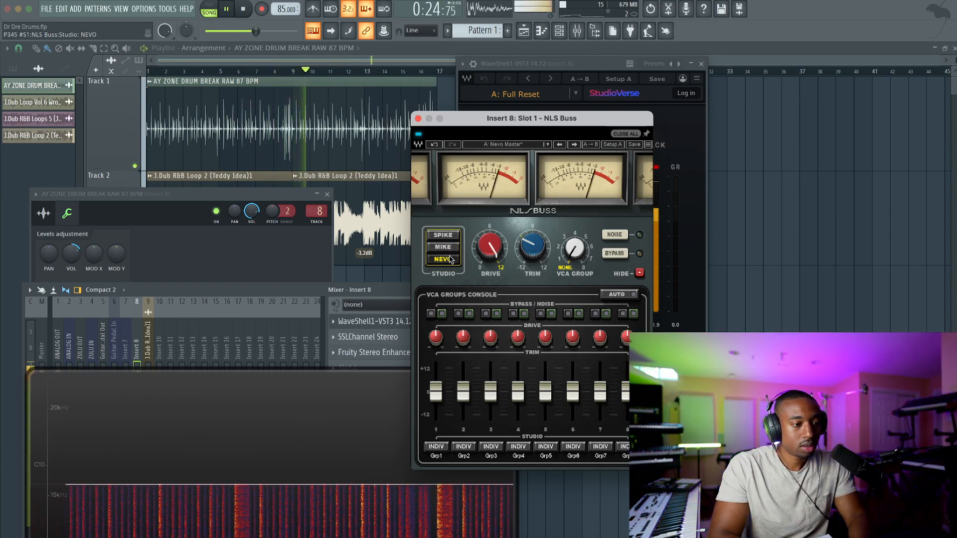
key("space")
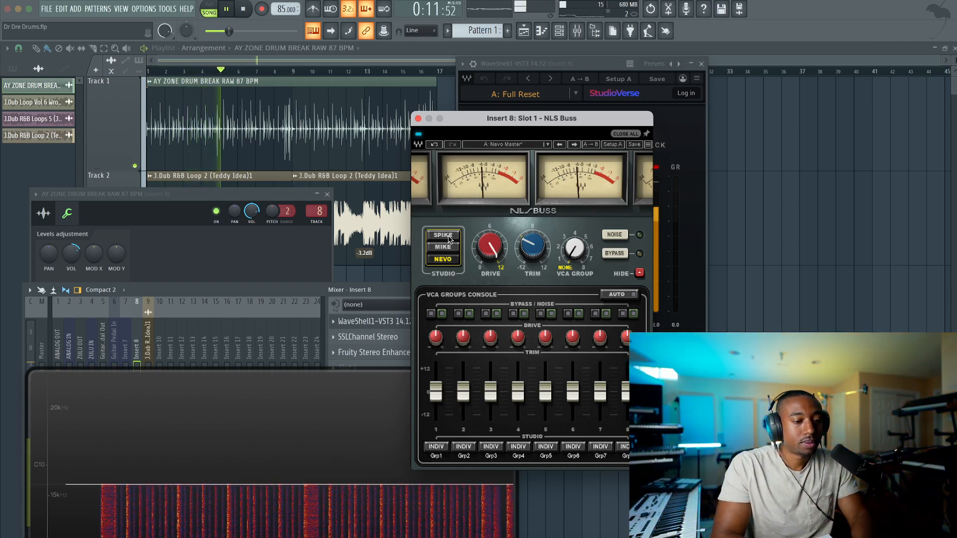
left_click(443, 235)
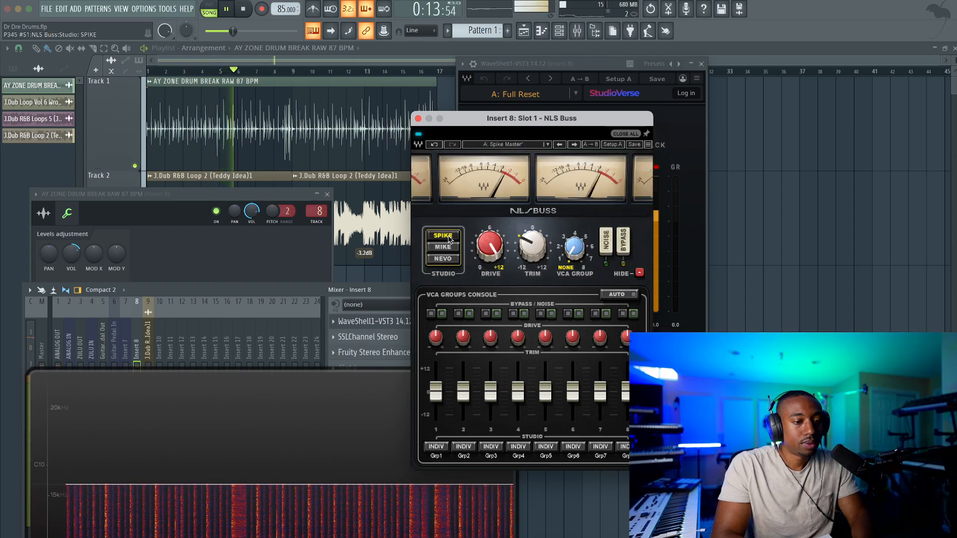
key("space")
left_click(417, 119)
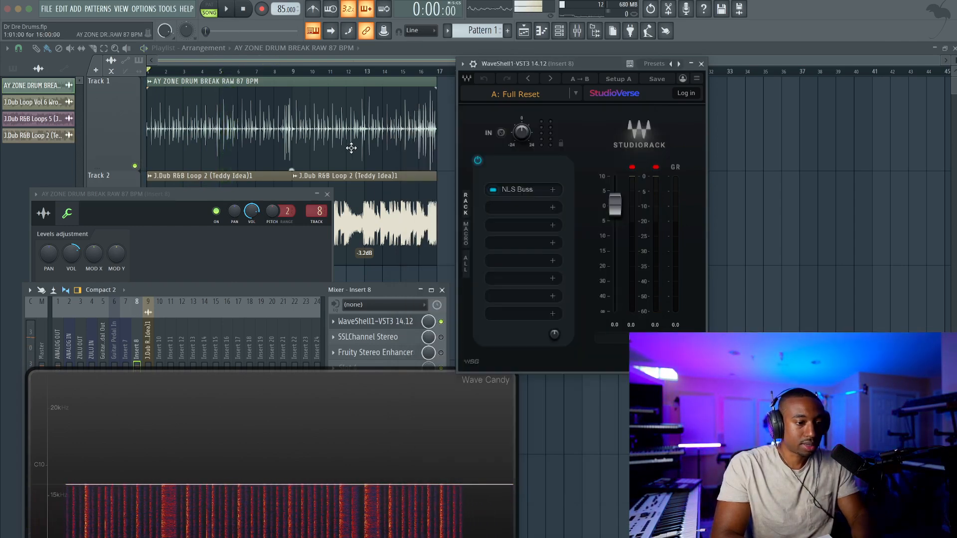
left_click(701, 64)
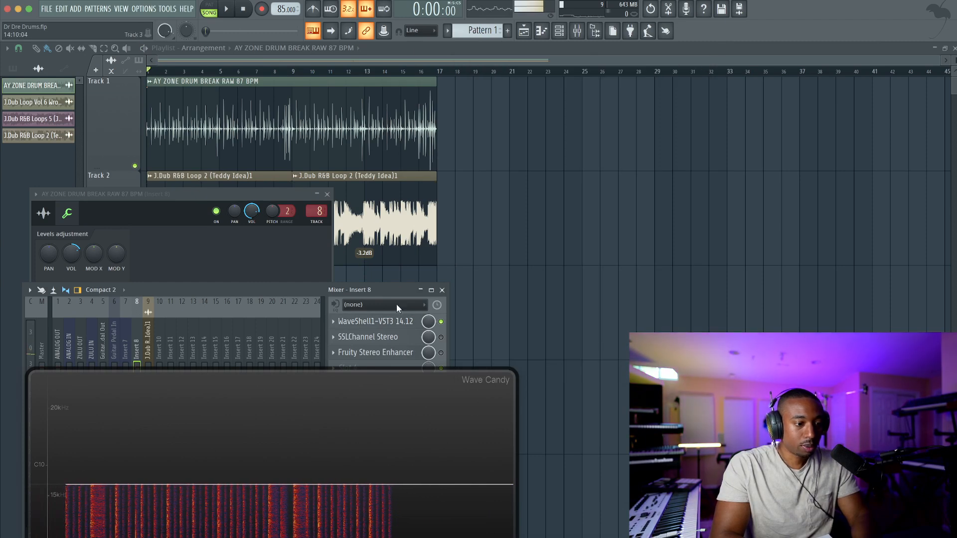
Enable and open SSLChannel Stereo on Insert 8, move it clear of the channel's level knobs, and audition the drum break through it
left_click(404, 341)
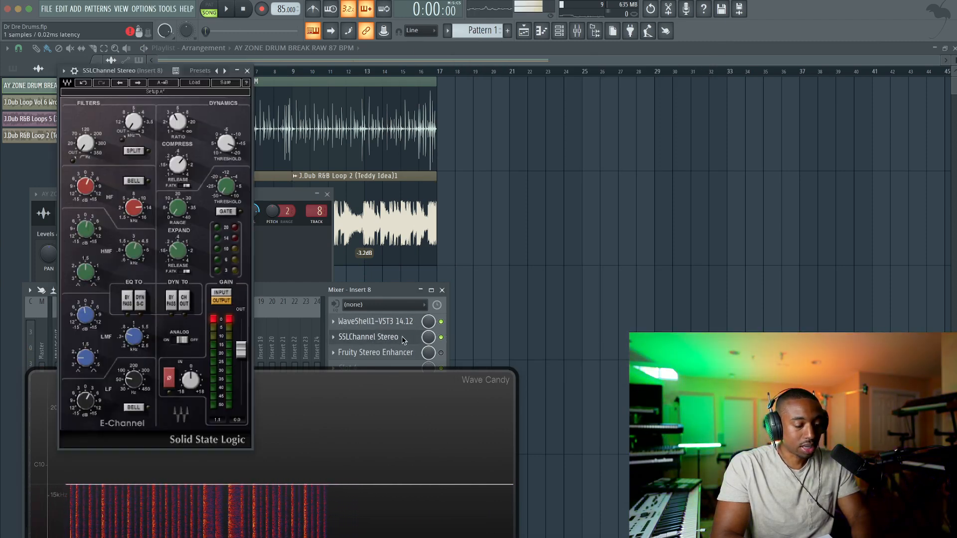
left_click_drag(137, 71, 313, 72)
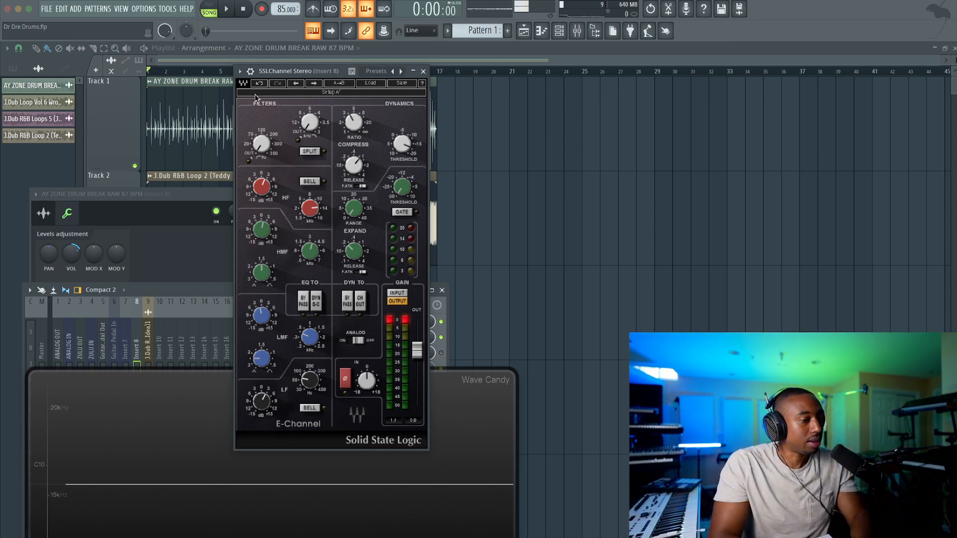
key("space")
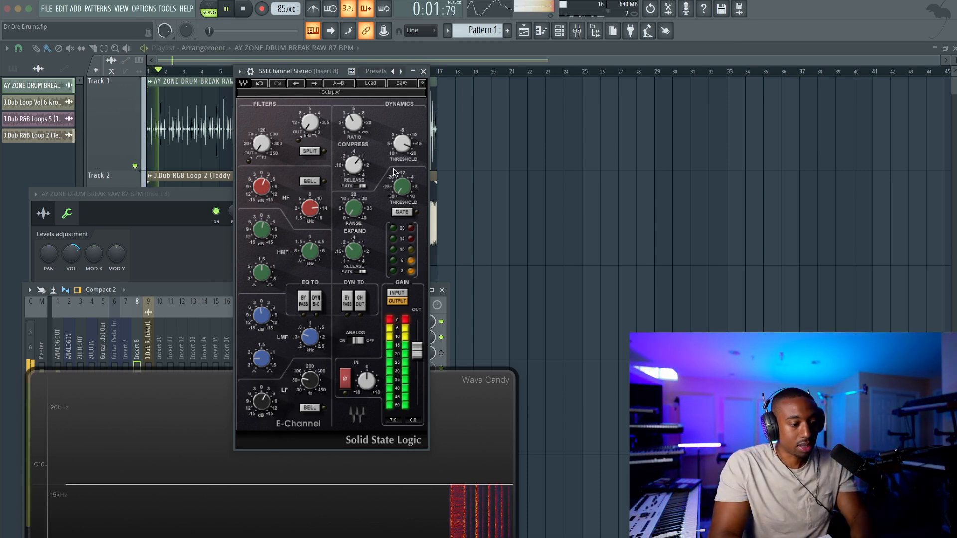
key("space")
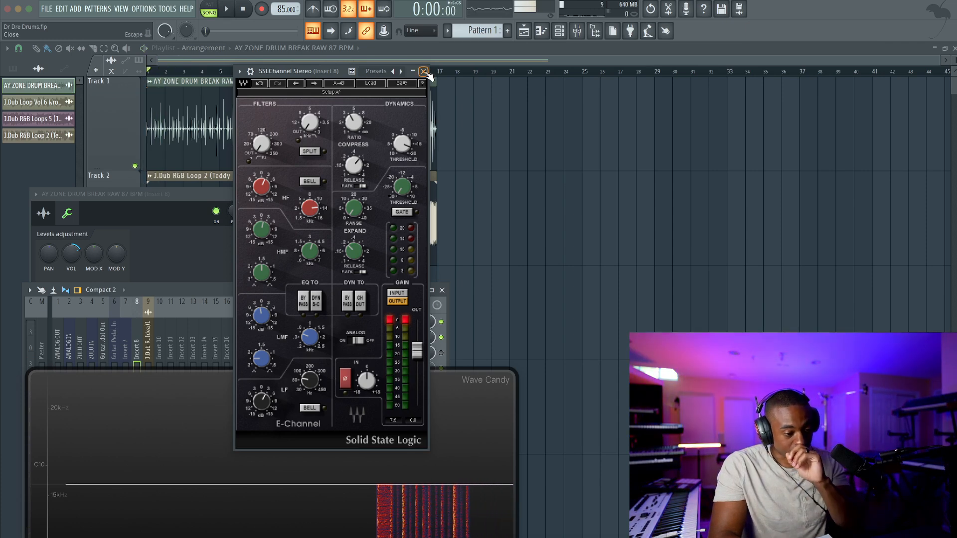
key("space")
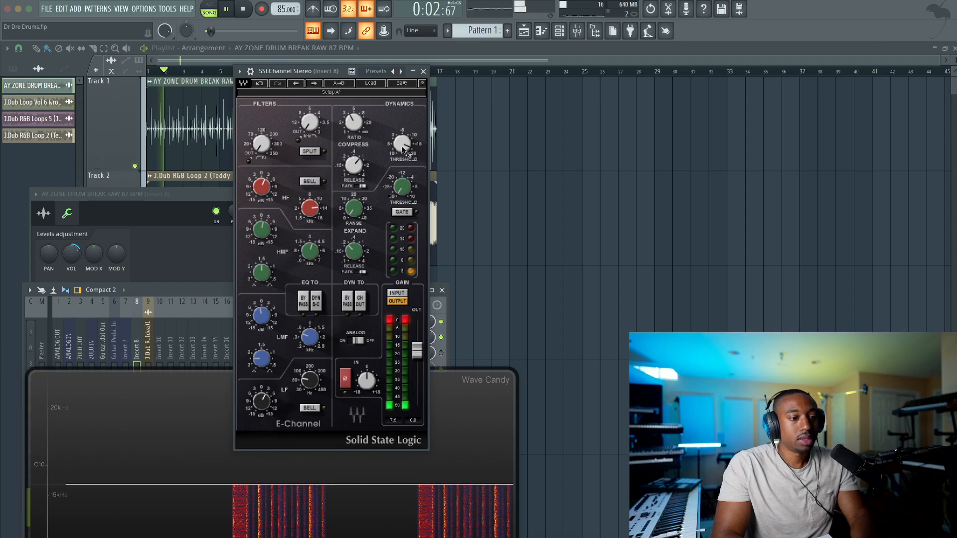
Reset the AY ZONE DRUM BREAK channel's volume multiplier to its default, and close the SSLChannel and channel settings windows
right_click(71, 253)
left_click(108, 261)
left_click_drag(115, 194, 150, 173)
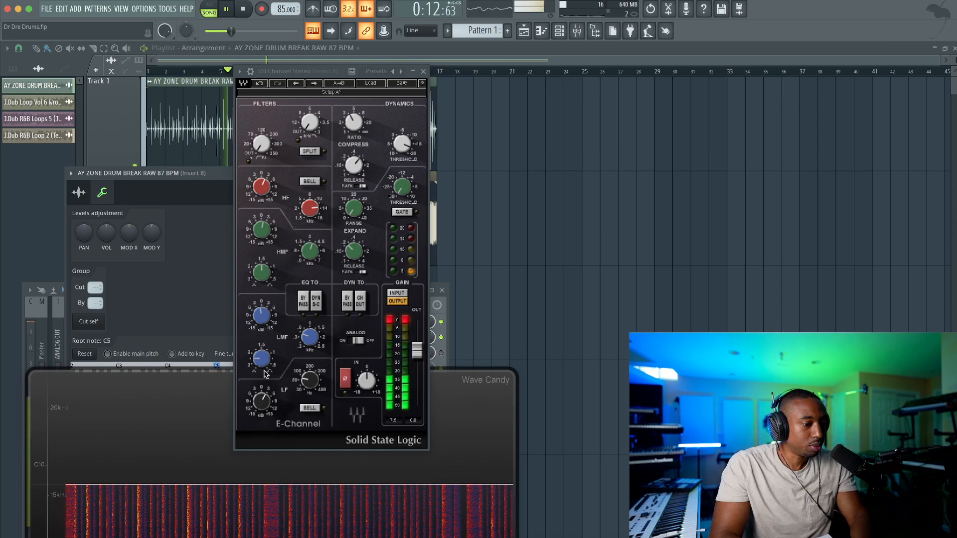
left_click(425, 72)
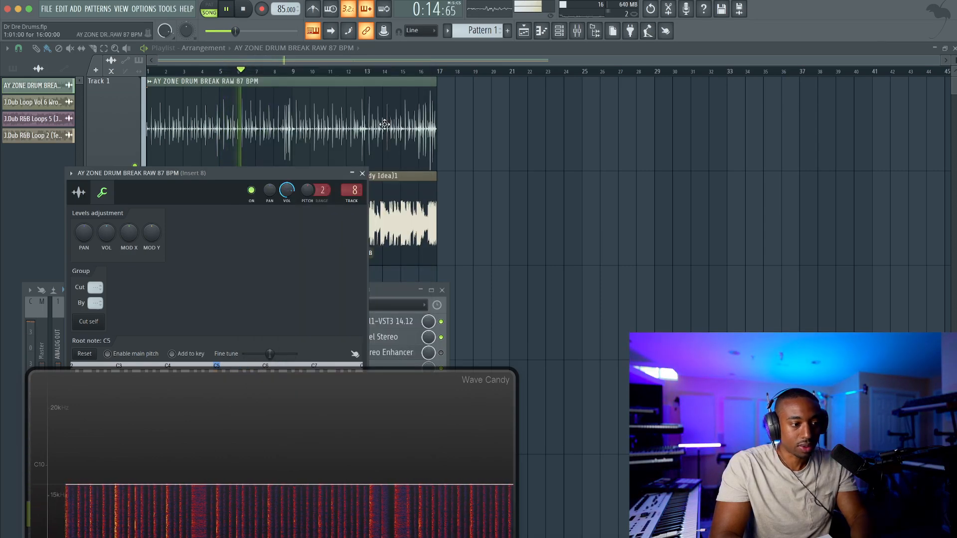
left_click(362, 173)
Move the mixer into full view above Wave Candy, stop playback, and enable and open Fruity Stereo Enhancer on Insert 8
left_click_drag(233, 294, 367, 111)
key("space")
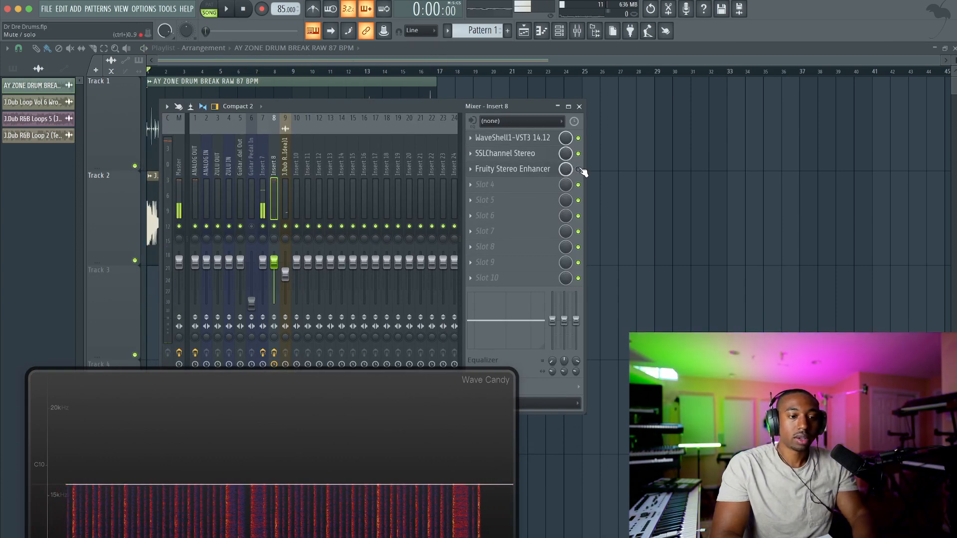
left_click(545, 170)
left_click_drag(115, 142, 326, 138)
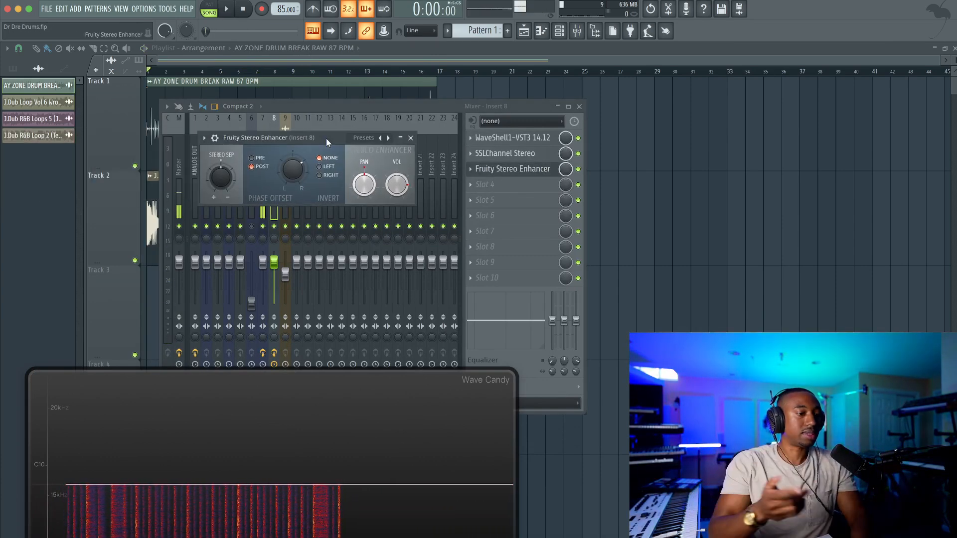
Play the arrangement, raise the J.Dub R&B Loop 2 mixer track's volume slightly, and reselect Insert 8
key("space")
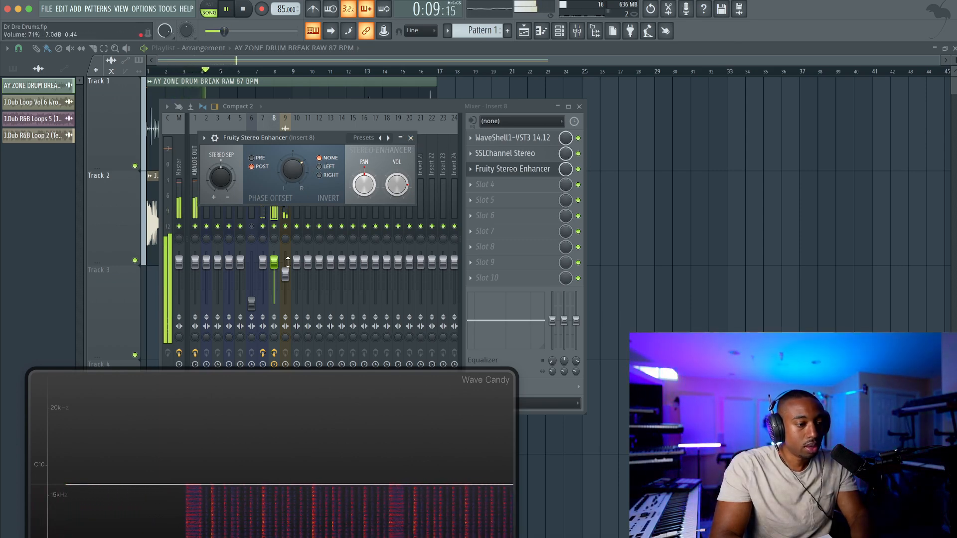
left_click_drag(285, 274, 290, 269)
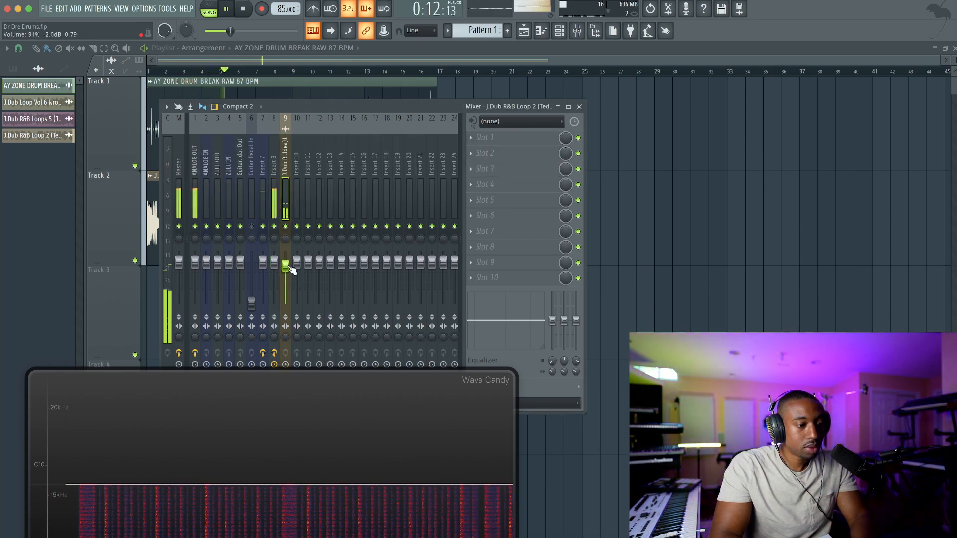
left_click(275, 178)
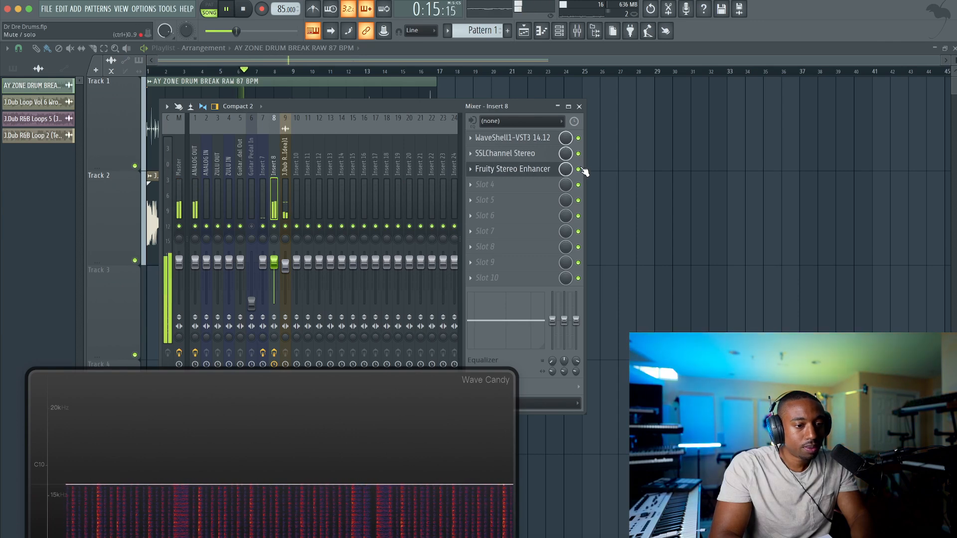
Enable FabFilter Pro-L 2 on the Master track and lower its gain to about +2.3 dB
left_click(179, 174)
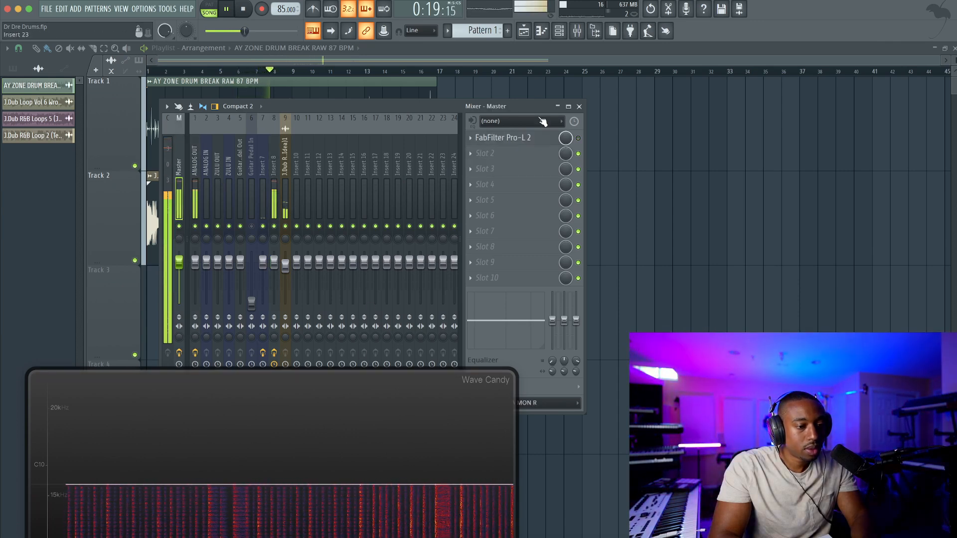
left_click(517, 138)
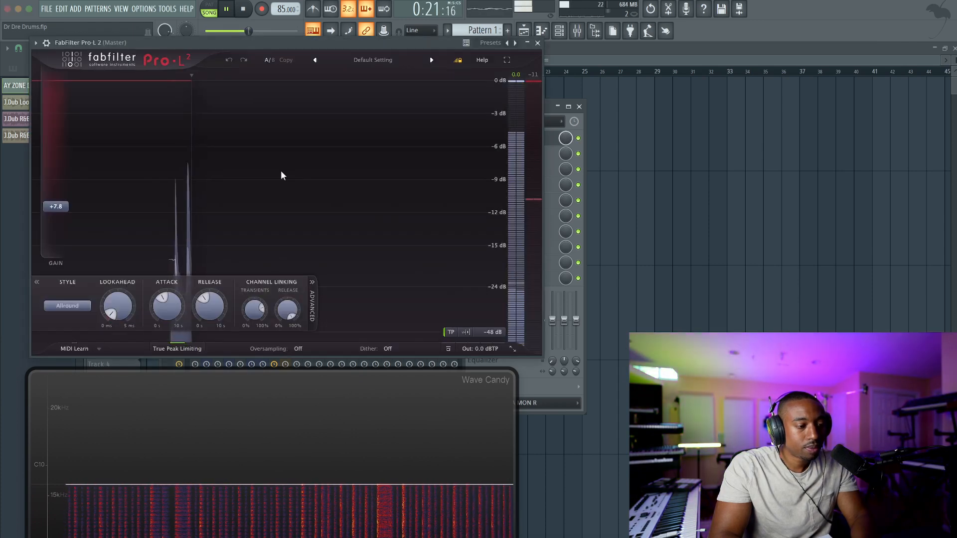
left_click_drag(57, 208, 58, 238)
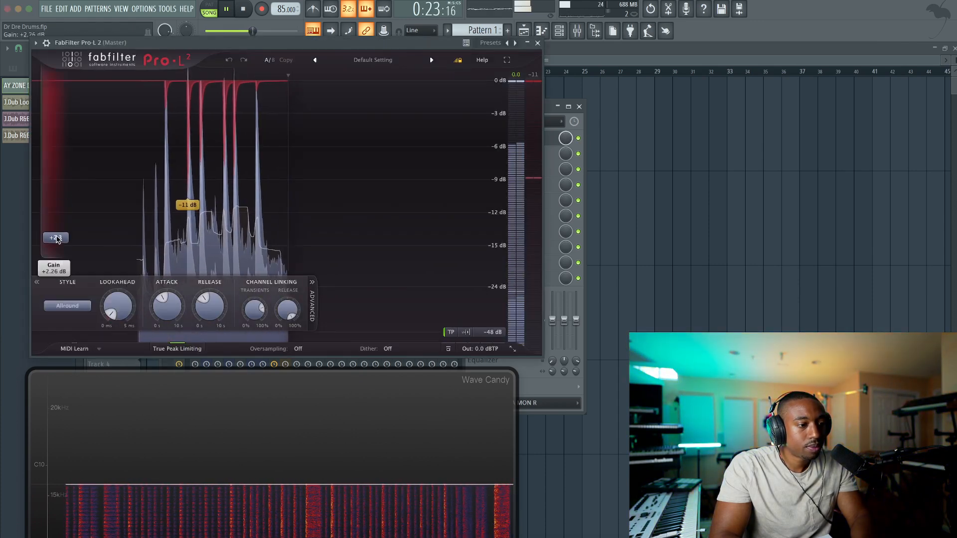
left_click(537, 43)
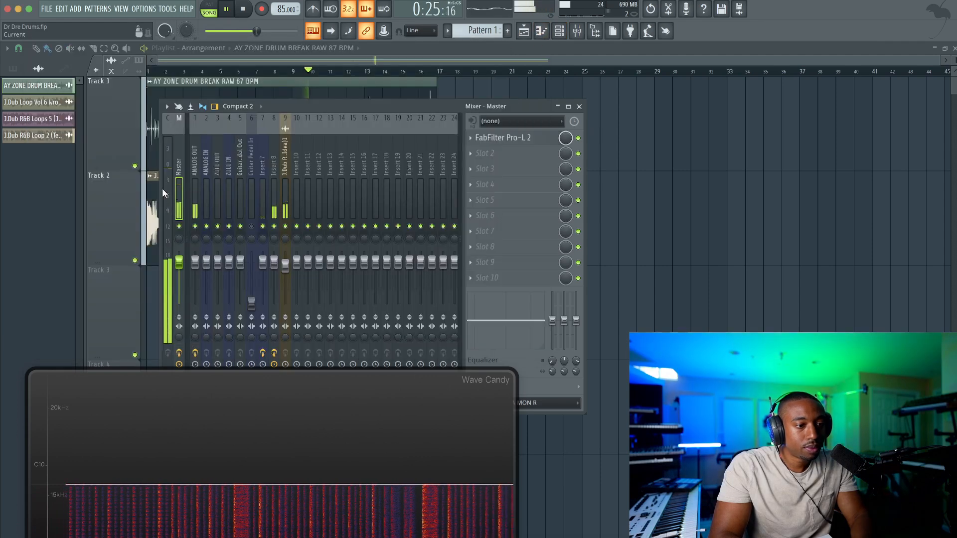
Add FabFilter Saturn 2 to slot 2 of the ANALOG OUT track and set its style to Subtle Tape
left_click(199, 170)
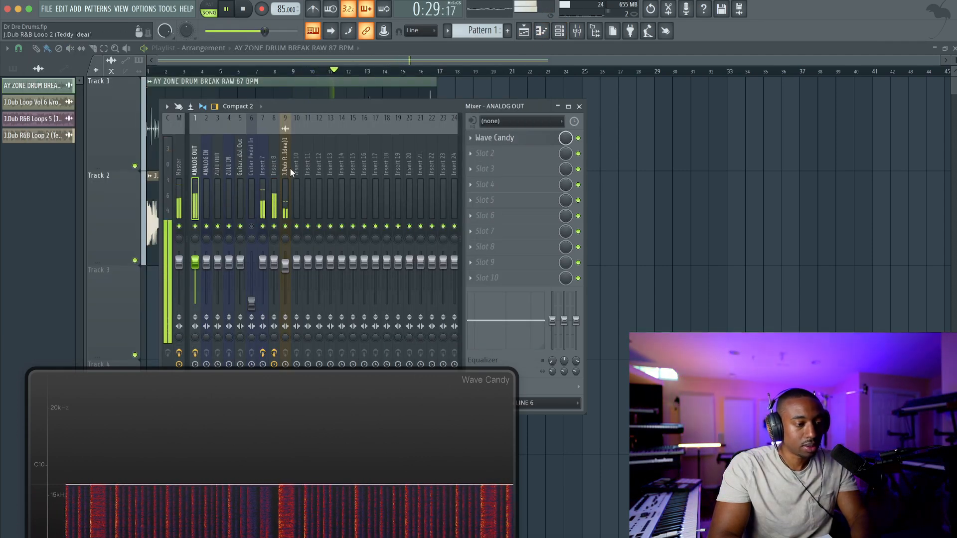
left_click(519, 162)
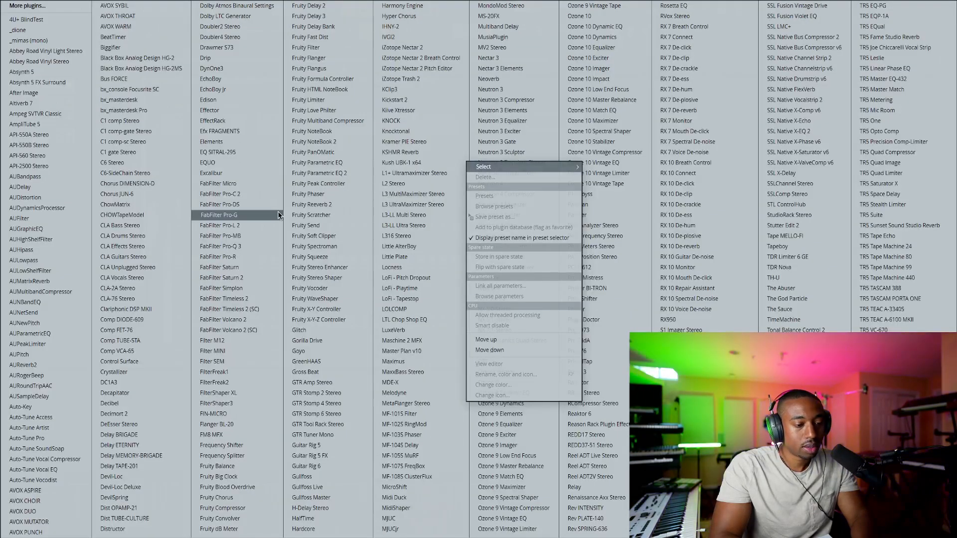
left_click(250, 277)
key("space")
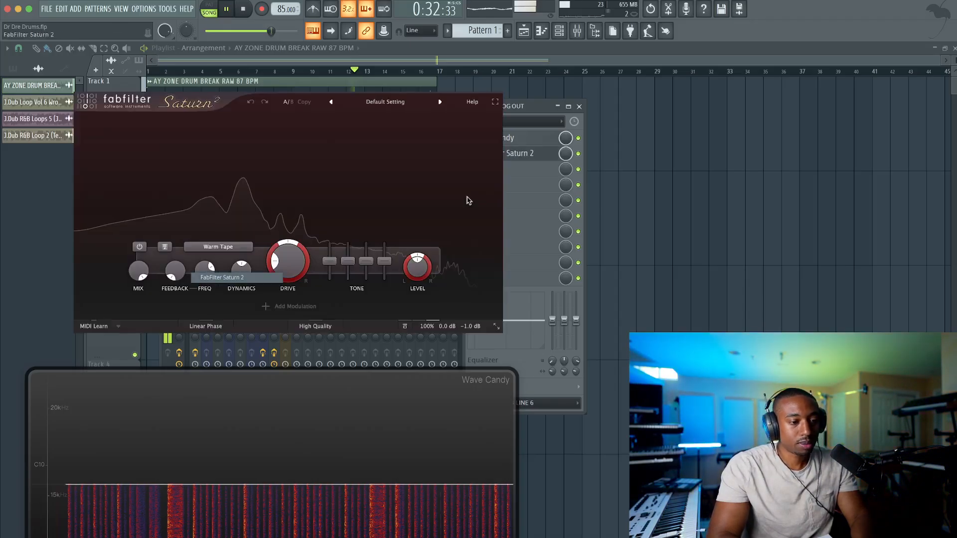
left_click(235, 247)
mouse_move(234, 266)
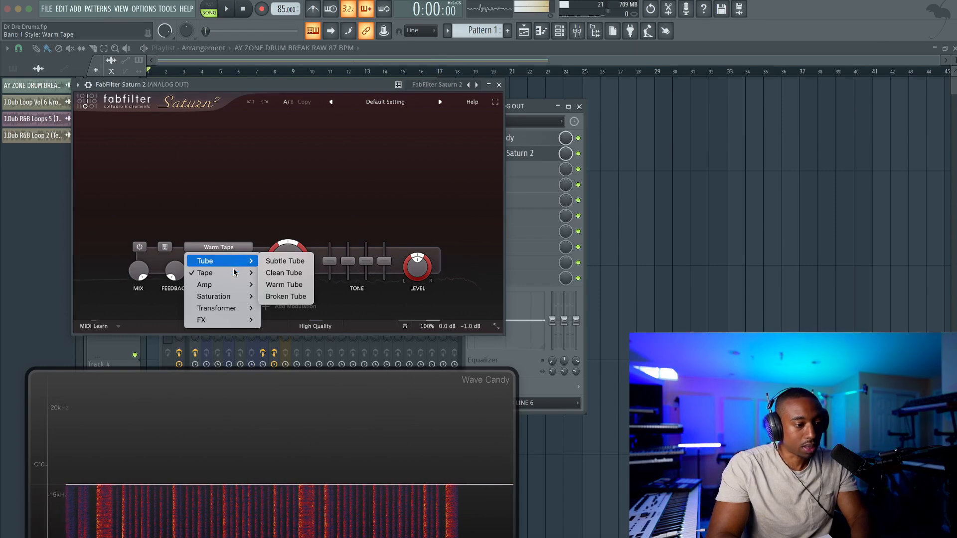
left_click(287, 273)
Restart playback, raise Saturn 2's input gain to about +1.9 dB, and close its window
key("space")
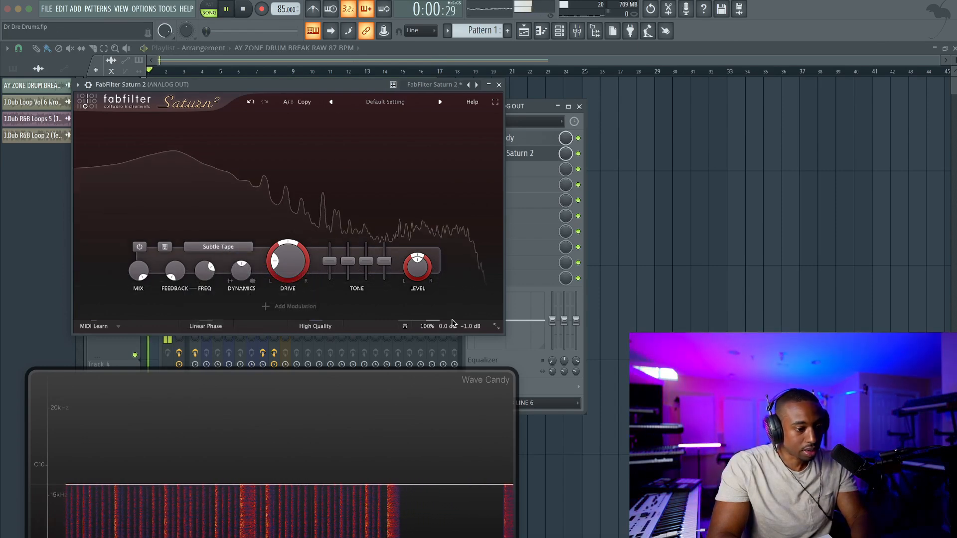
mouse_move(431, 299)
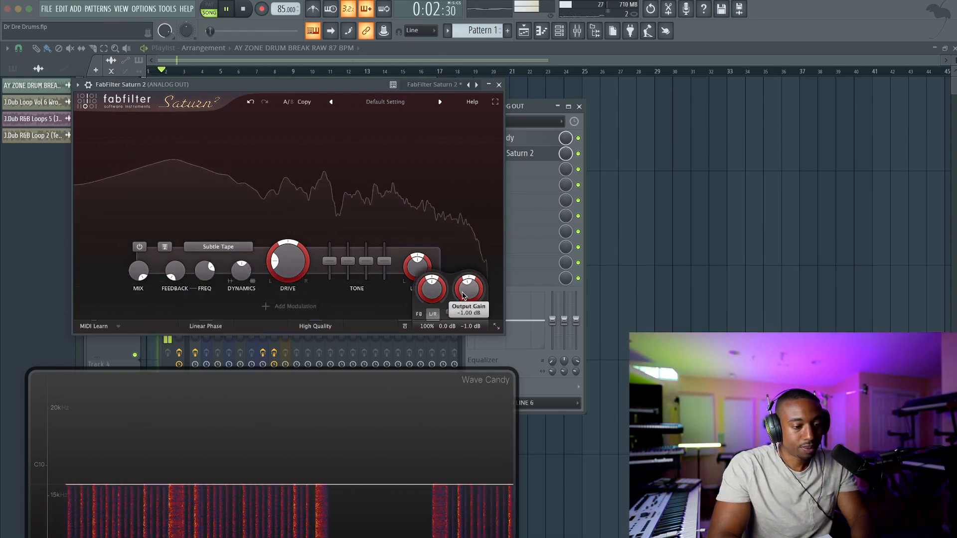
left_click_drag(432, 294, 433, 281)
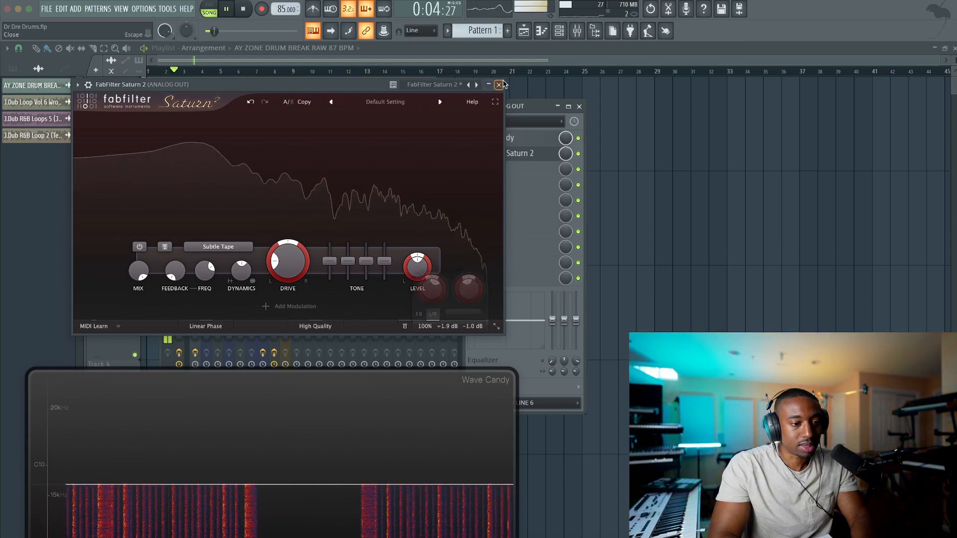
left_click(499, 85)
Check the limiting in FabFilter Pro-L 2 on the Master track while the arrangement plays
left_click(187, 135)
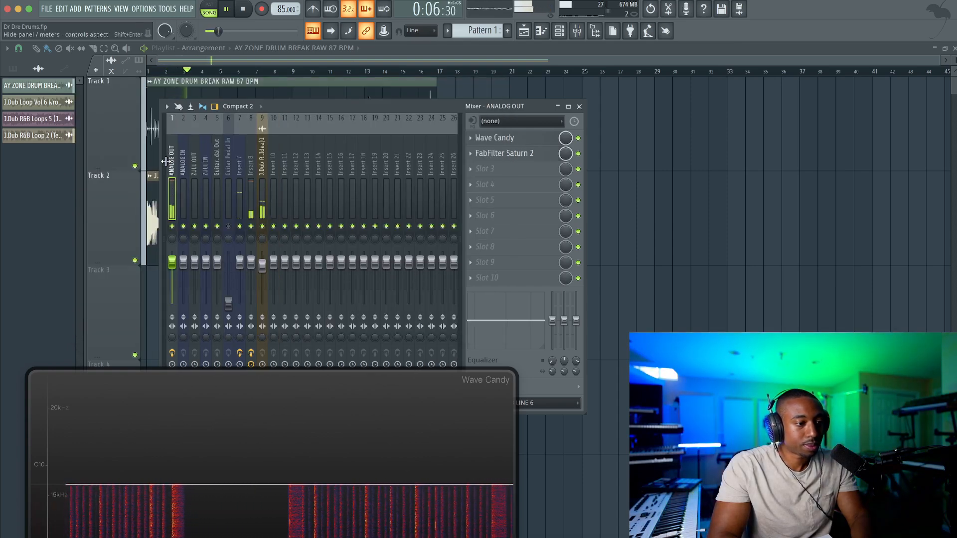
left_click(165, 161)
left_click(180, 163)
left_click(518, 139)
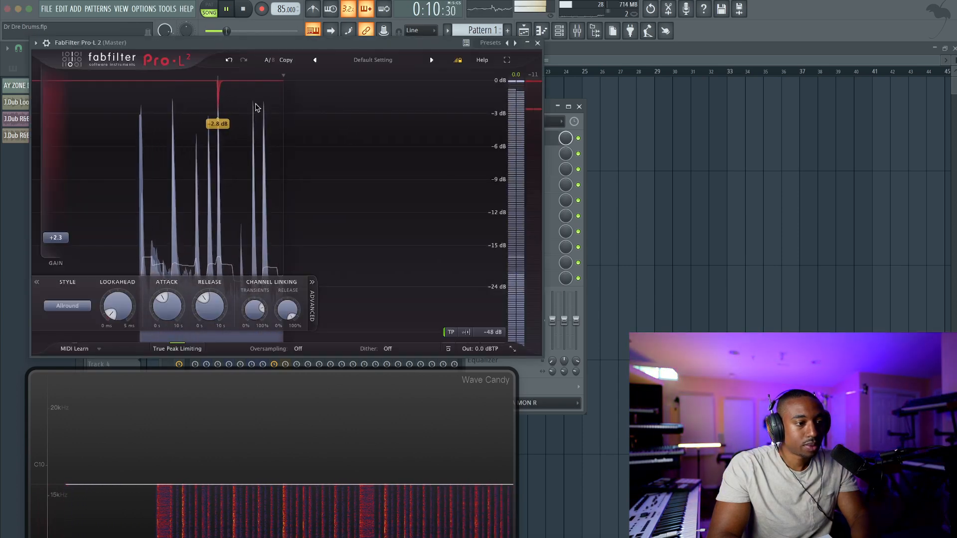
left_click(538, 43)
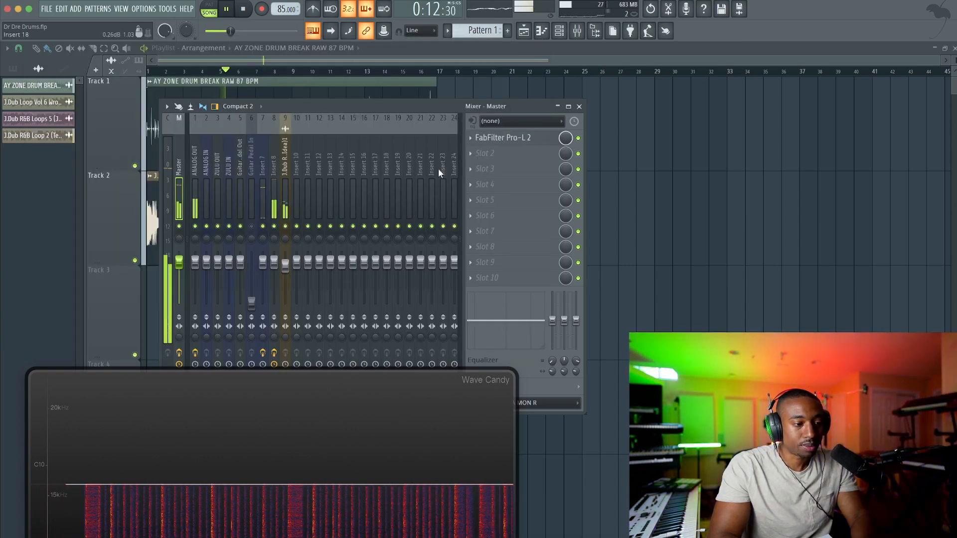
Bypass the three effects on Insert 8 and lower the track's volume to about 91% (-2.0 dB)
left_click(274, 177)
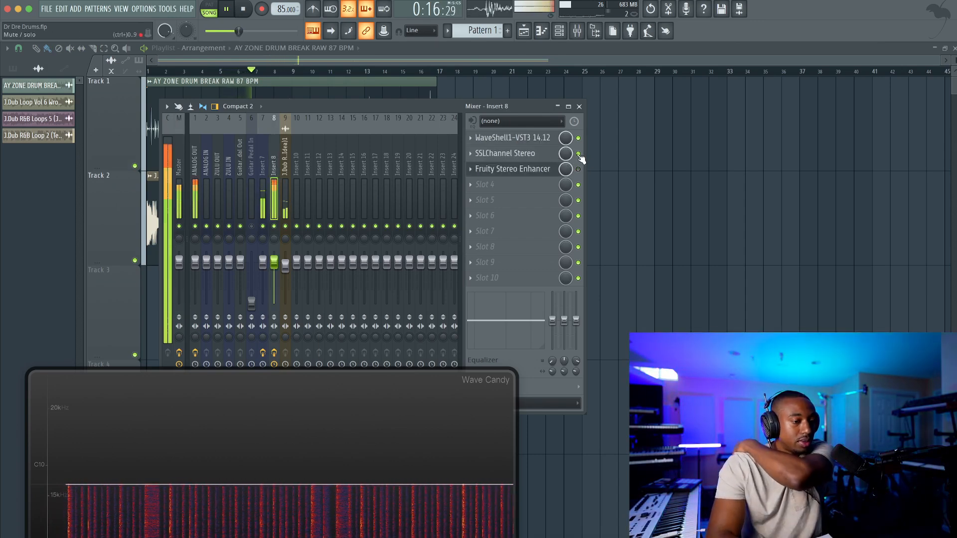
left_click_drag(274, 261, 275, 267)
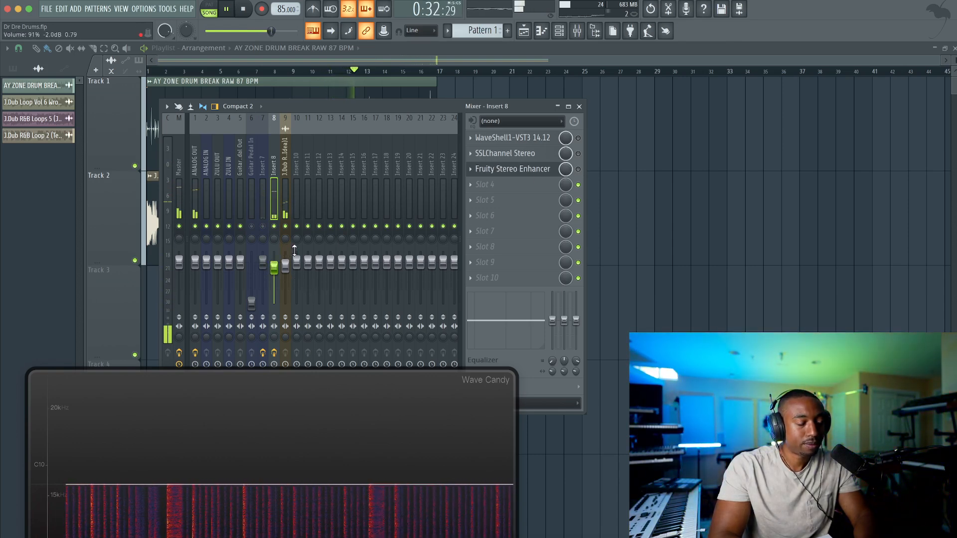
Arrange Wave Candy and the mixer side by side, and re-enable WaveShell1-VST3 on Insert 8
left_click_drag(301, 366, 713, 68)
left_click_drag(397, 106, 228, 104)
left_click(410, 136)
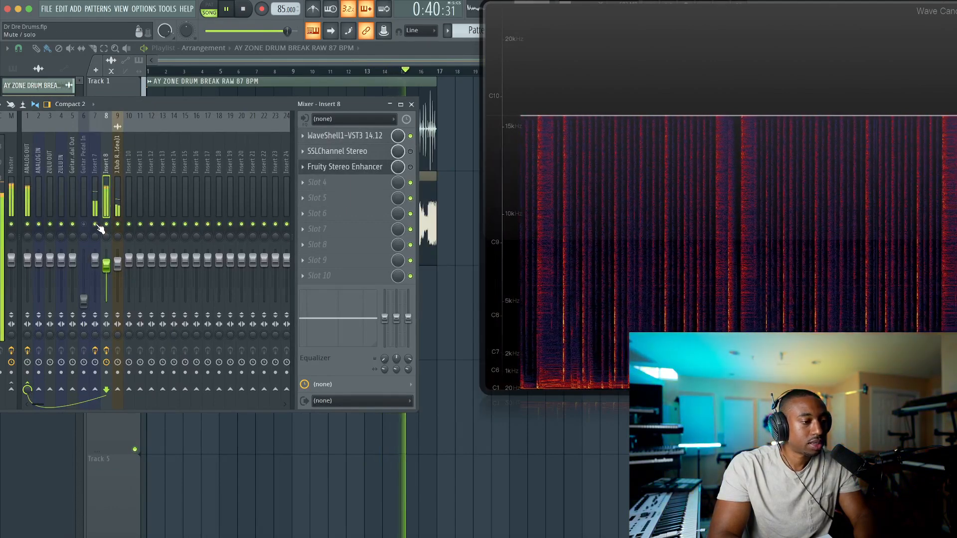
left_click_drag(294, 103, 342, 99)
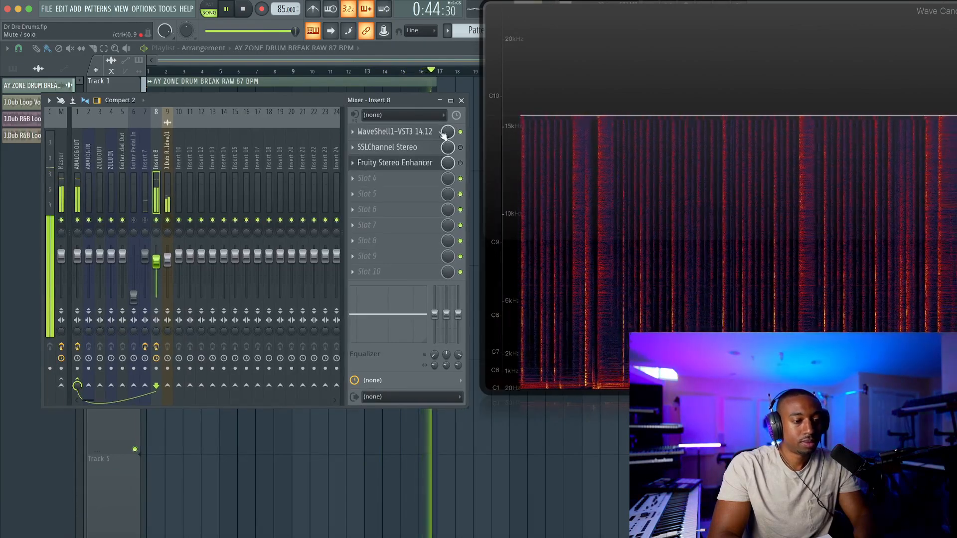
Review the NLS Buss settings on Insert 8 with its window moved over the mixer, and close WaveShell1-VST3
left_click(411, 135)
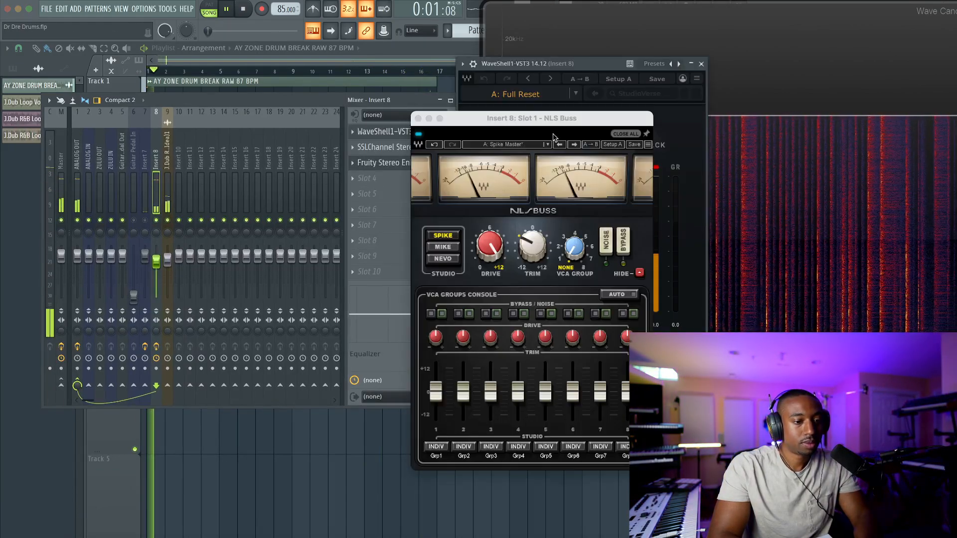
left_click_drag(557, 124, 251, 132)
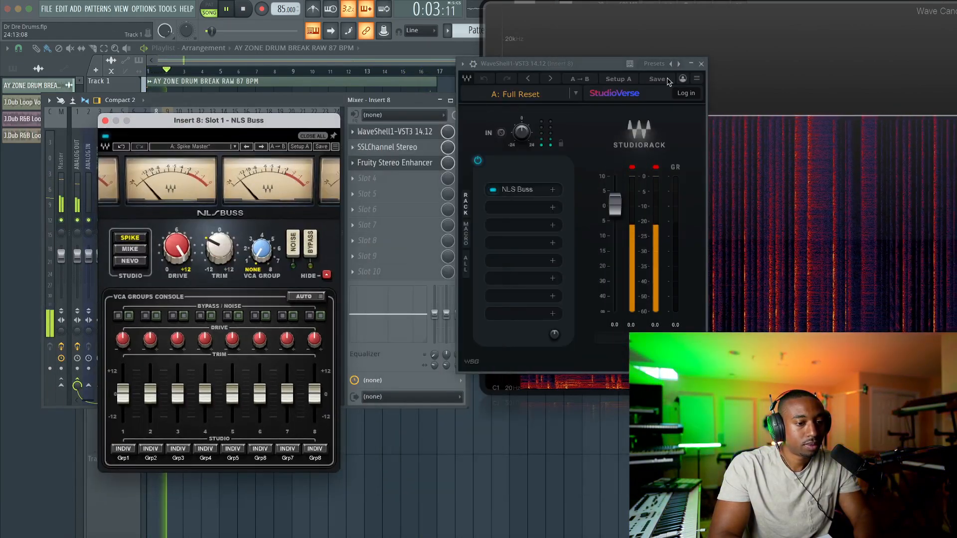
left_click(704, 65)
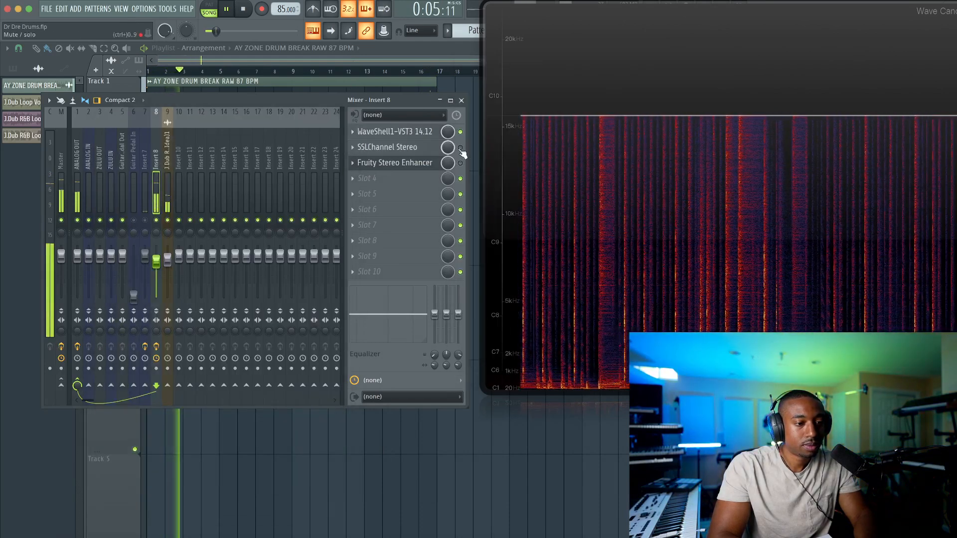
Re-enable SSLChannel Stereo on Insert 8, compare it against Insert 7, and slightly lower the channel strip's output fader
left_click(145, 219)
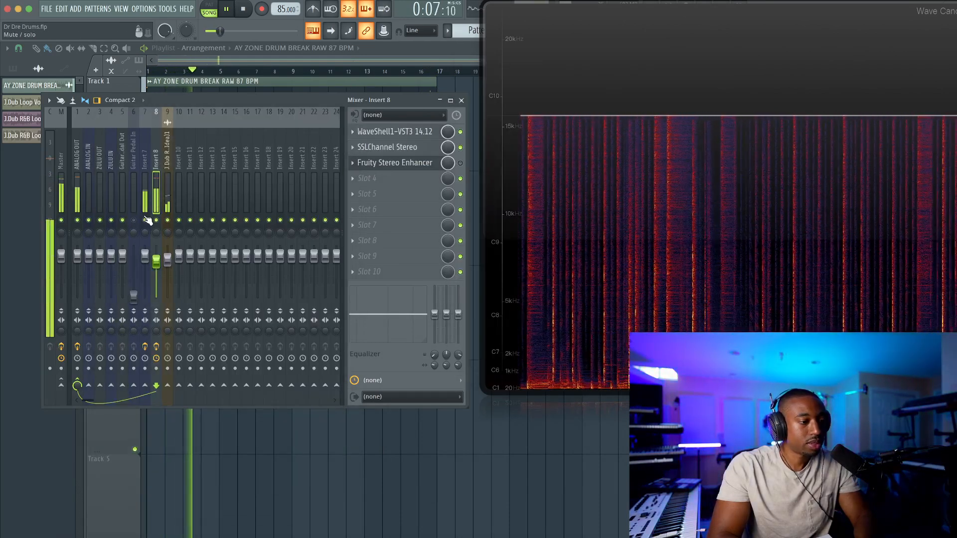
left_click(383, 147)
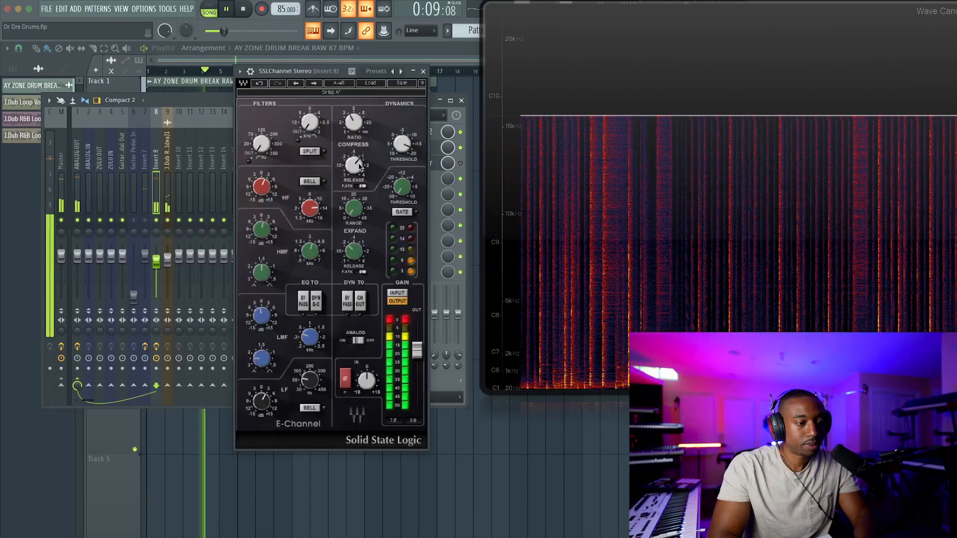
left_click_drag(417, 350, 417, 362)
left_click(423, 71)
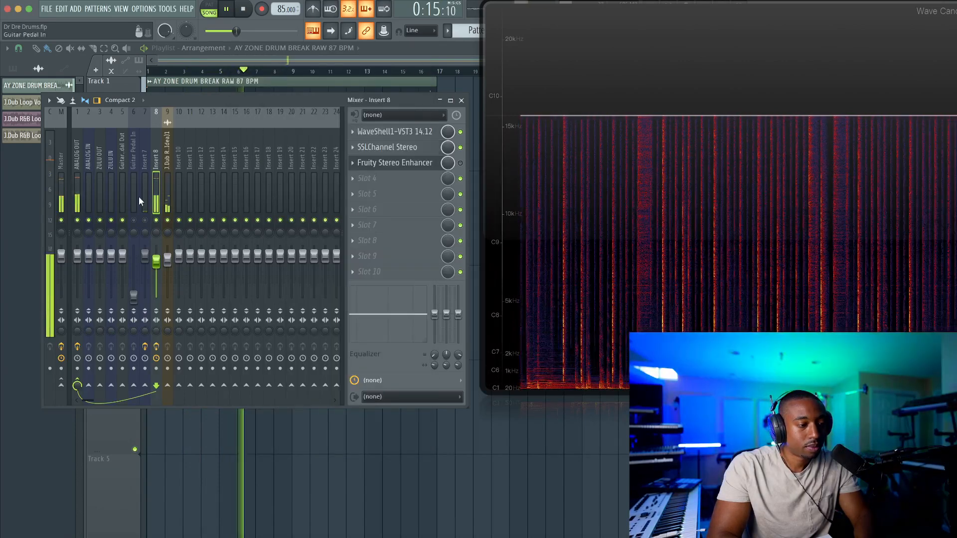
In FabFilter Saturn 2 on the ANALOG OUT track, set the input gain to about +13 dB and output gain to about -6.9 dB
left_click(79, 181)
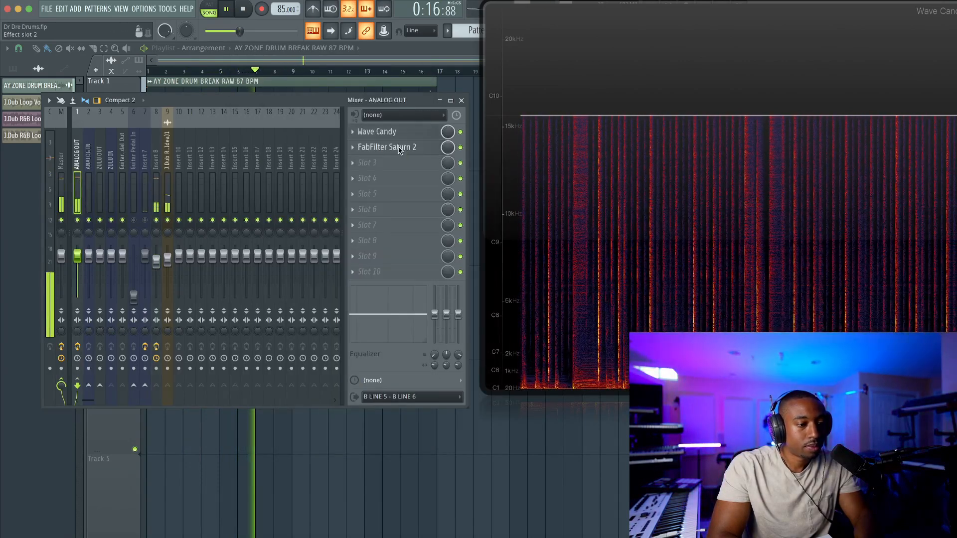
left_click(399, 148)
mouse_move(439, 302)
left_click_drag(439, 302, 468, 299)
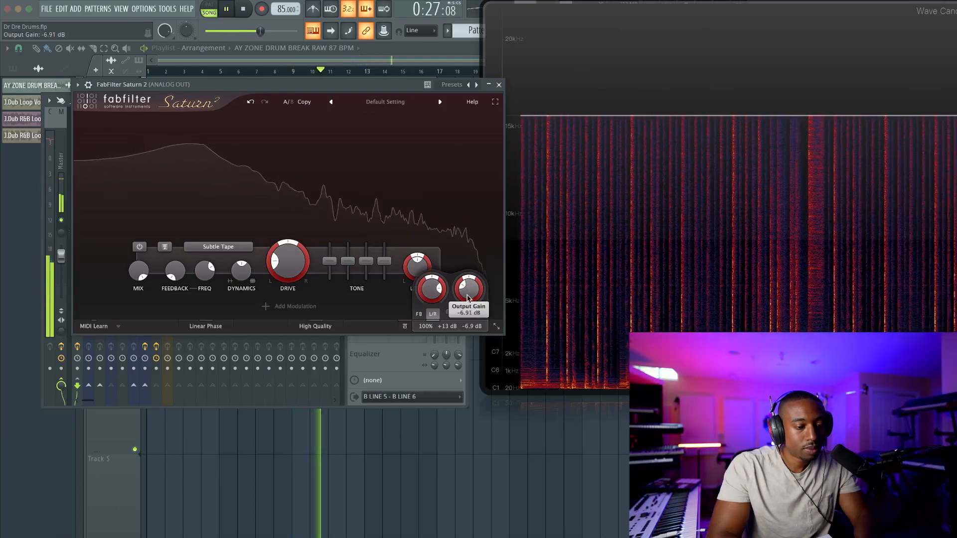
Raise the Band 1 Bass tone in Saturn 2 to about +1.4 dB and close the plugin window
left_click(218, 246)
mouse_move(205, 272)
left_click(332, 263)
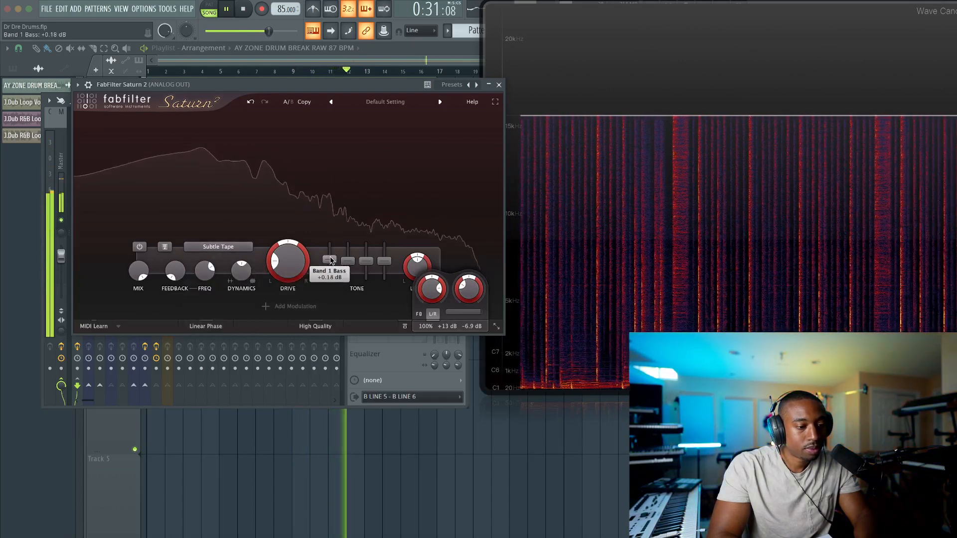
left_click_drag(332, 261, 332, 258)
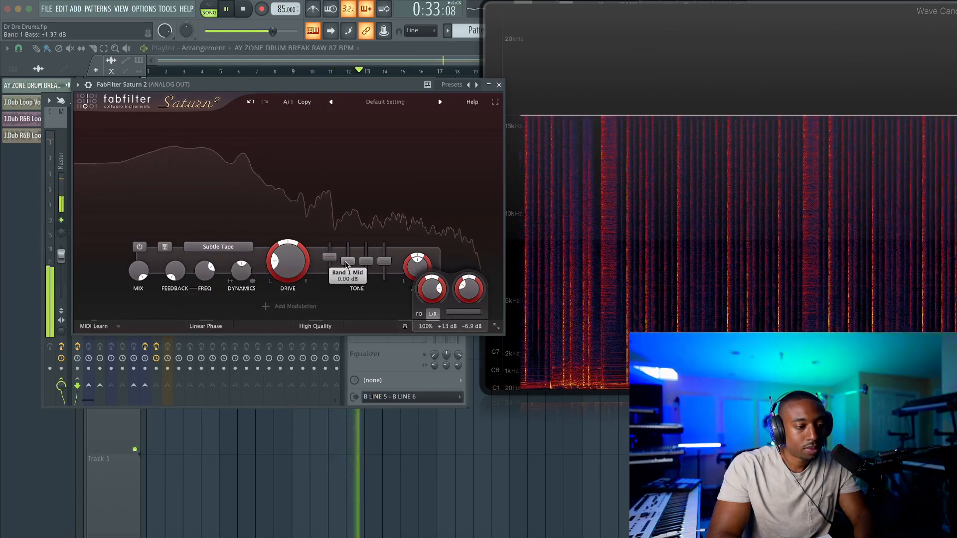
mouse_move(347, 264)
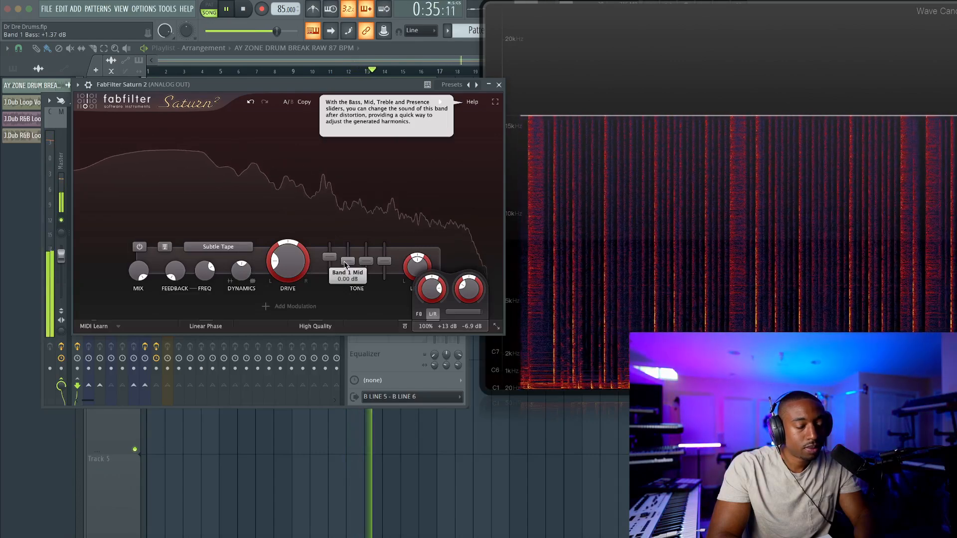
left_click(499, 85)
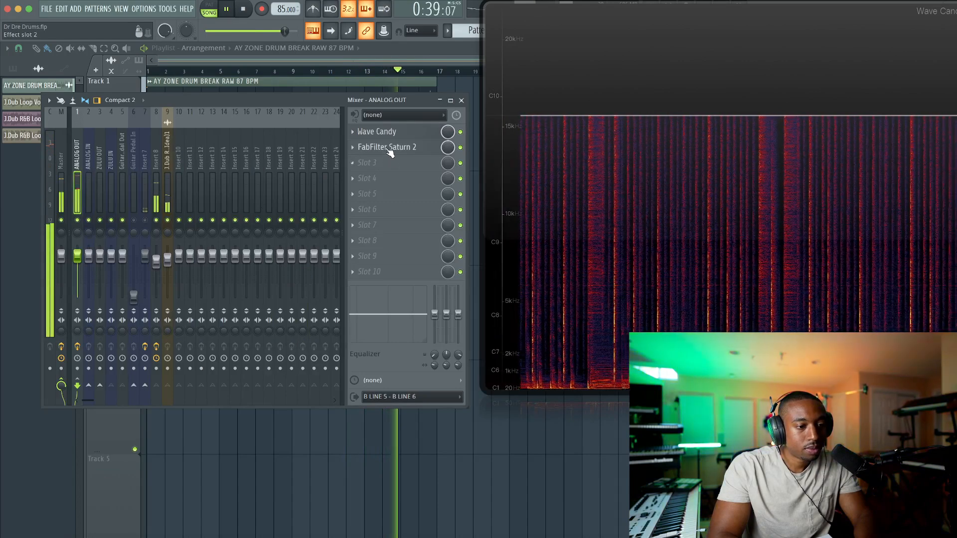
Reopen Saturn 2, lower its output gain to about -10 dB, and close it
left_click(386, 147)
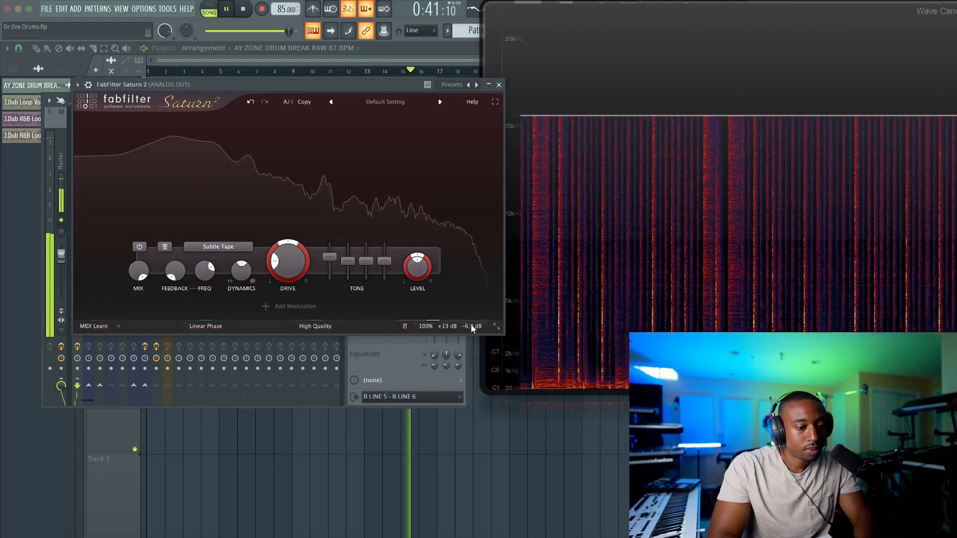
mouse_move(468, 299)
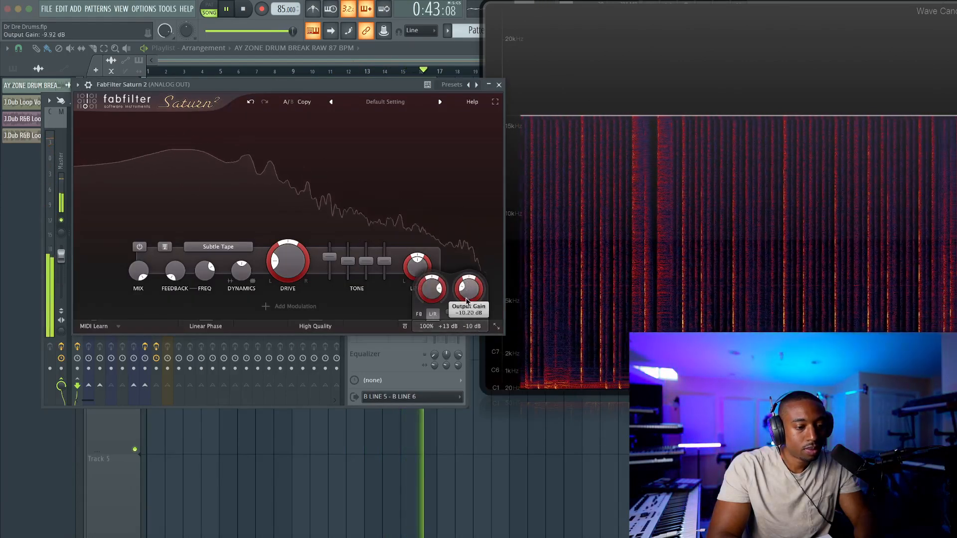
left_click(498, 85)
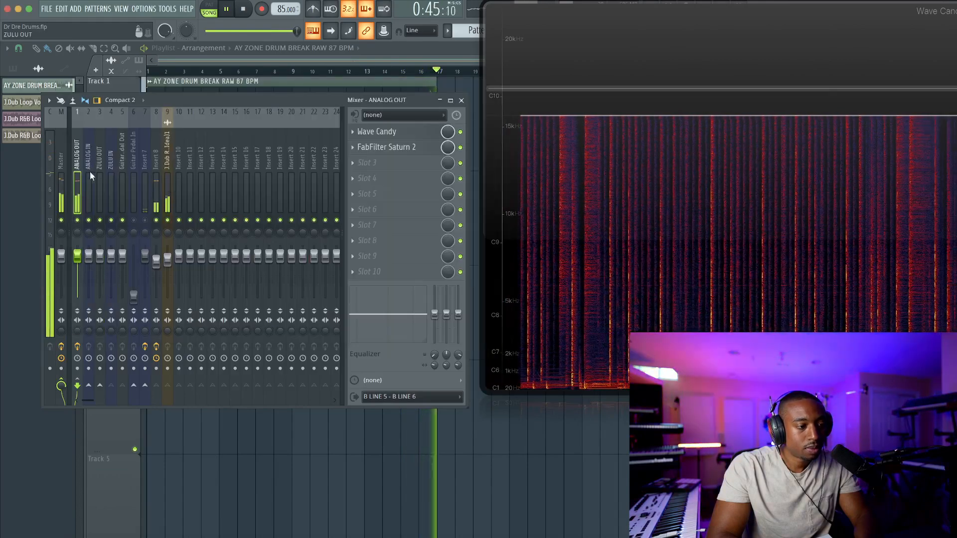
Check the gain reduction in FabFilter Pro-L 2 on the Master track during playback, and close its window
left_click(60, 165)
left_click(394, 132)
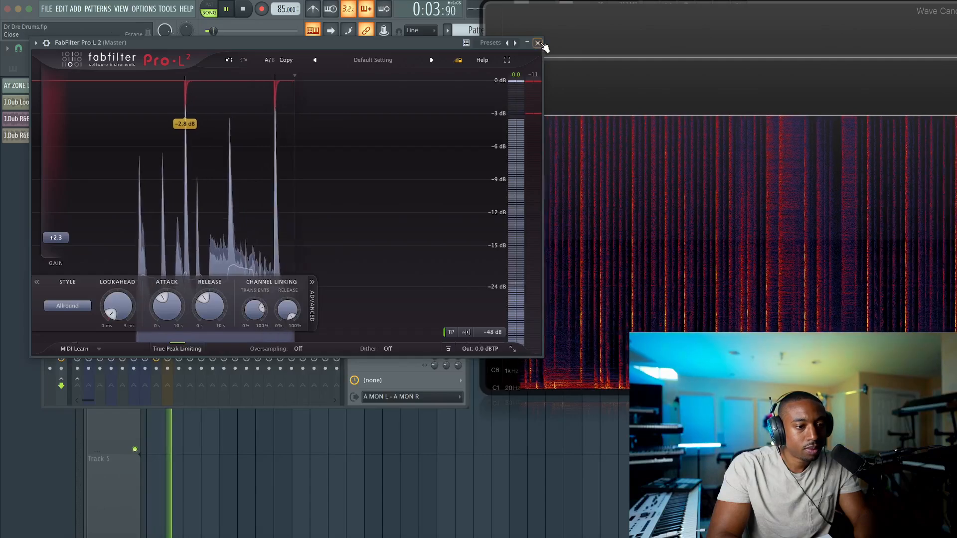
left_click(537, 43)
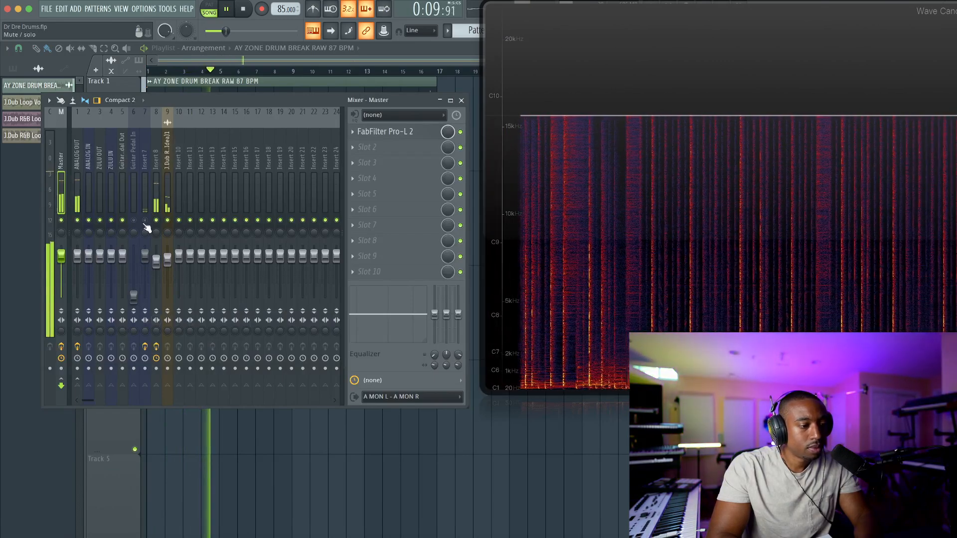
Compare the raw break on Insert 7 with the processed drums, adjusting Insert 8's volume fader to match their loudness
left_click(145, 221)
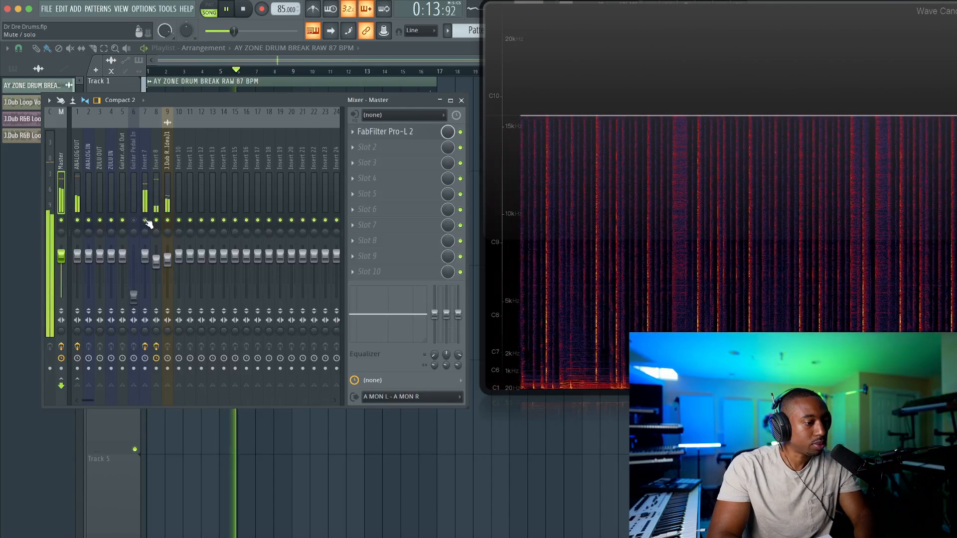
left_click(146, 220)
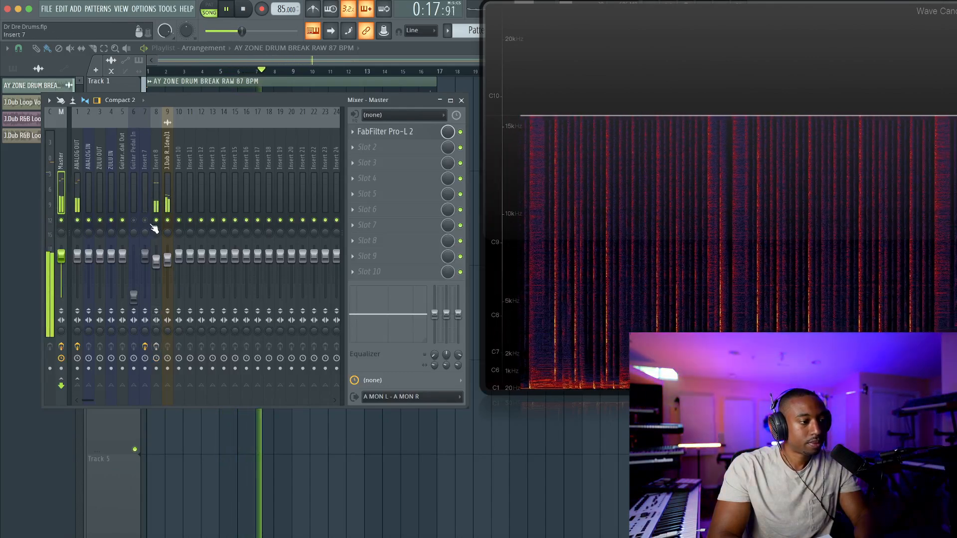
left_click_drag(155, 260, 157, 246)
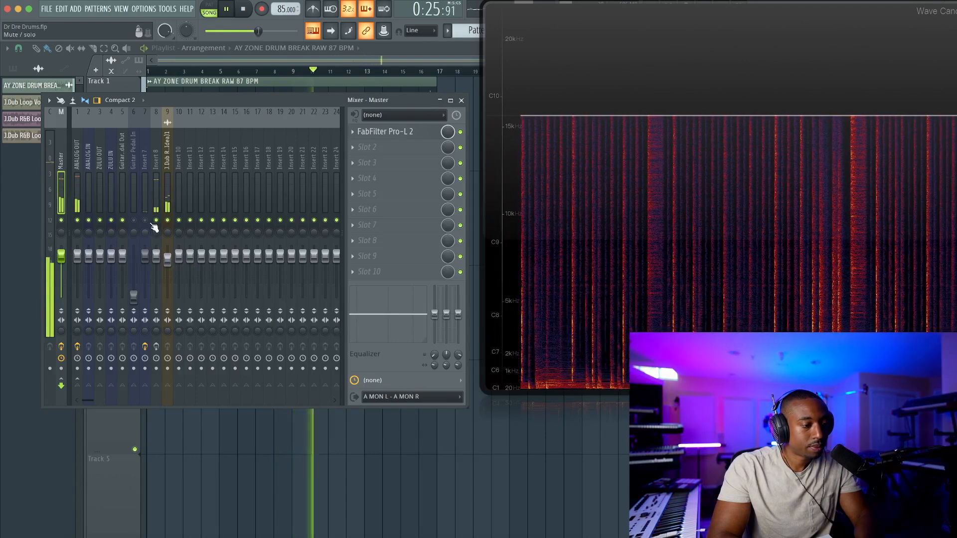
left_click(156, 346)
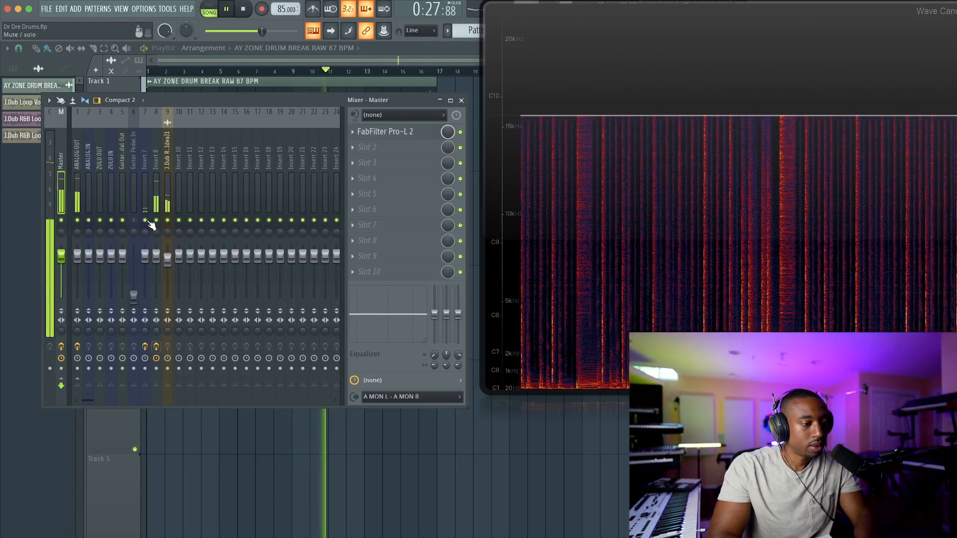
left_click_drag(156, 255, 156, 259)
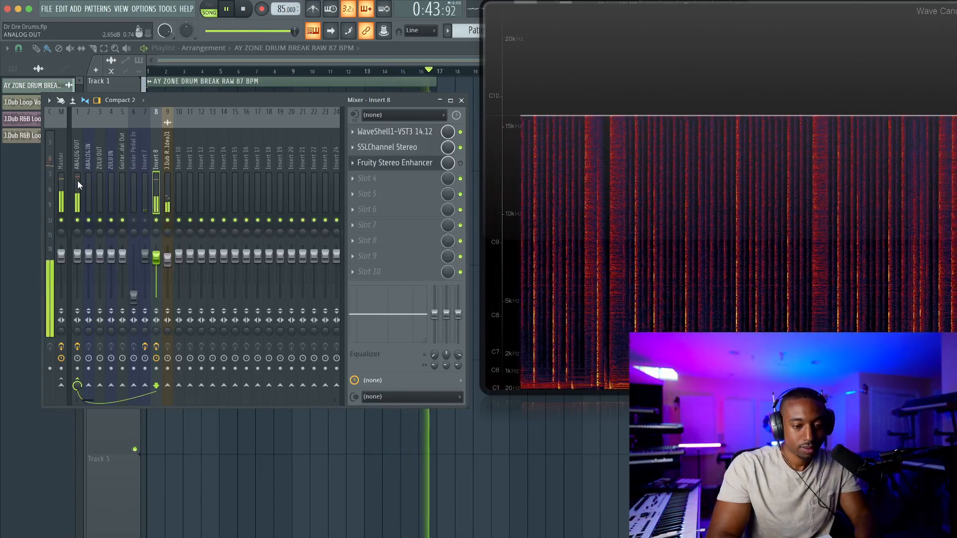
Open NLS Buss inside WaveShell1-VST3 on Insert 8 and audition its MIKE console
left_click(402, 131)
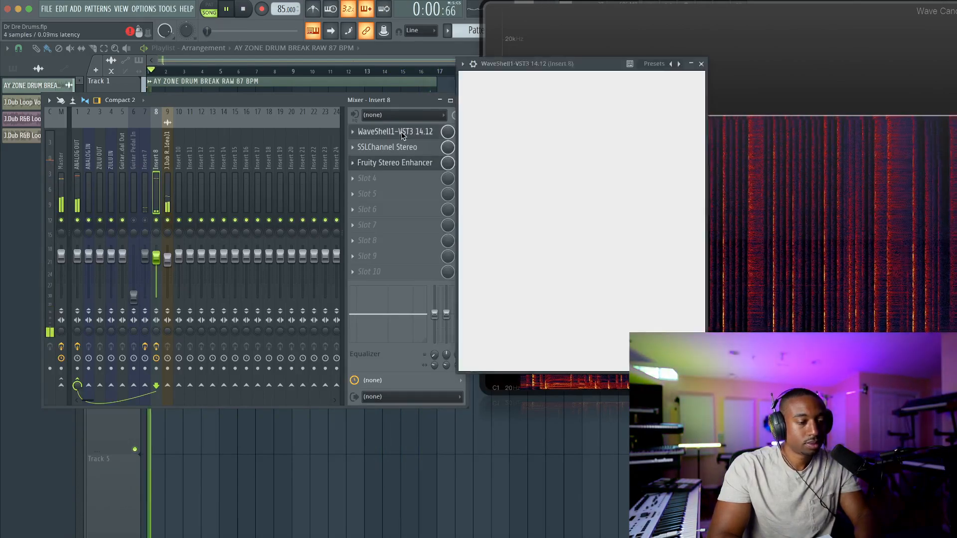
left_click(517, 190)
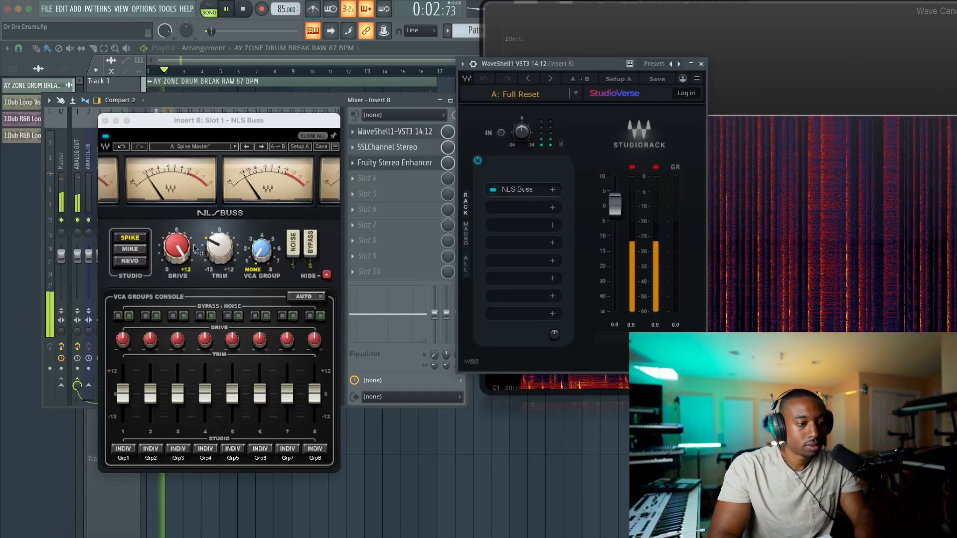
left_click(130, 249)
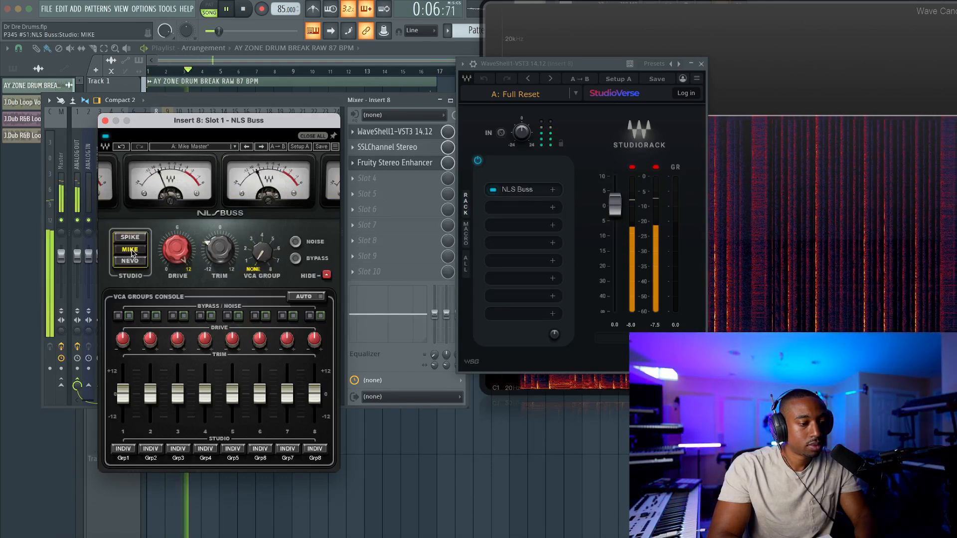
Shrink the Wave Candy spectrum display to a small window and place it over the empty playlist area
left_click_drag(780, 53, 575, 258)
double_click(575, 258)
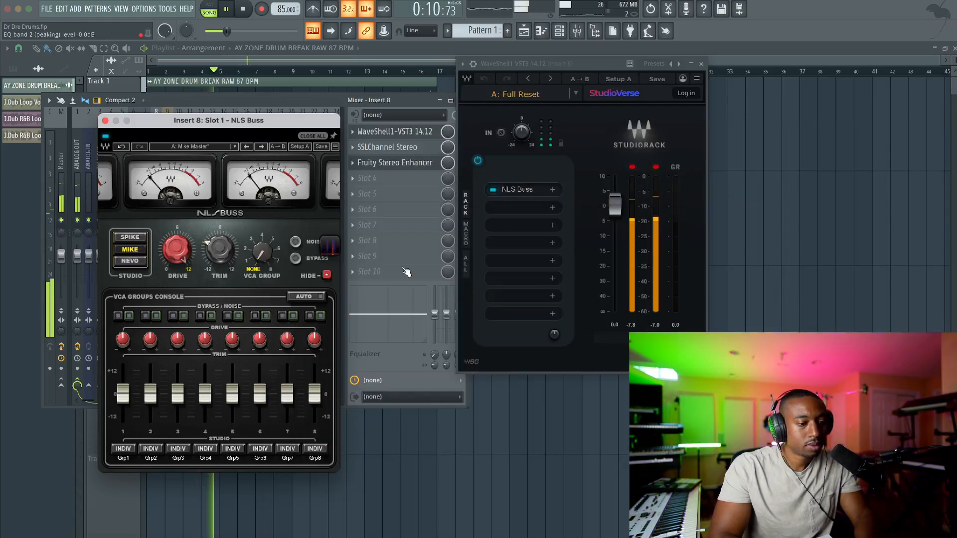
left_click_drag(332, 247, 523, 175)
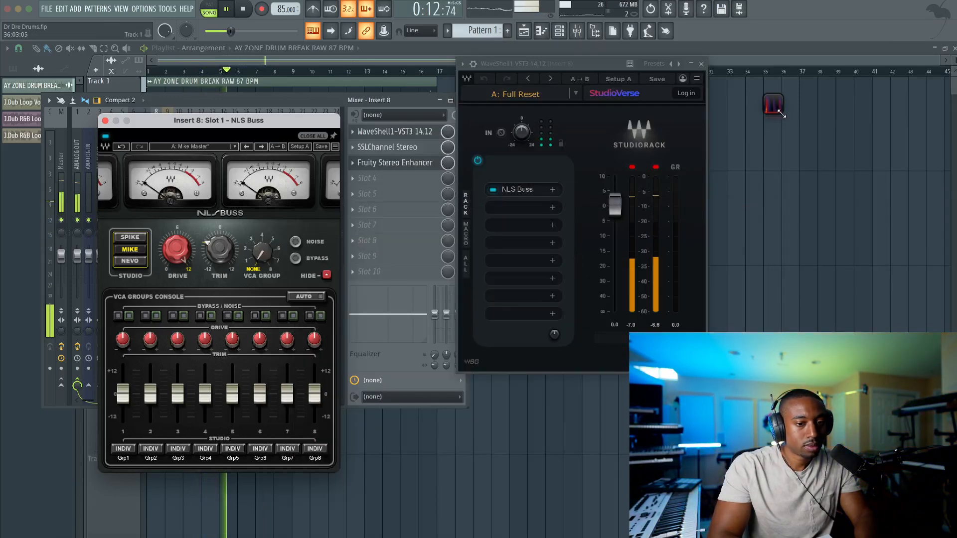
left_click_drag(895, 189, 904, 194)
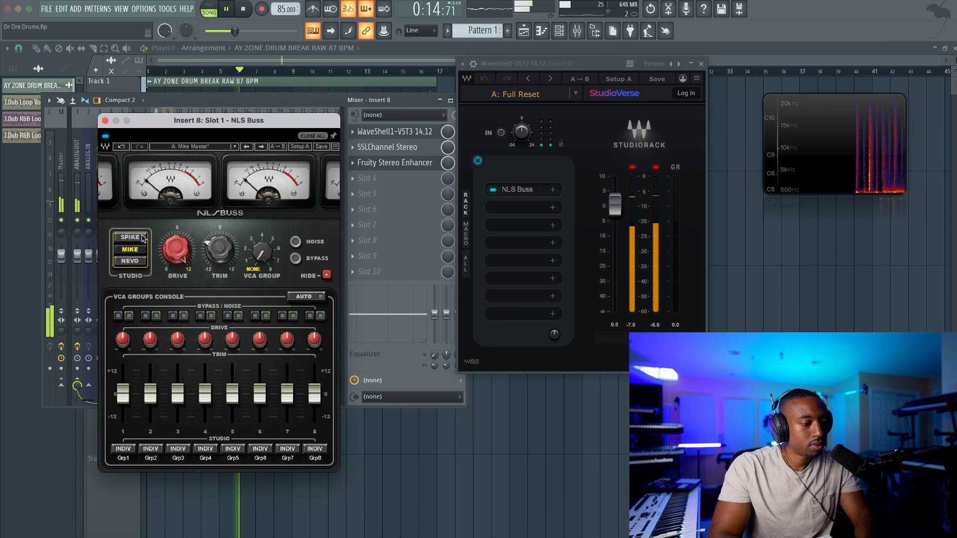
Audition the NEVO console in NLS Buss, move its window clear of the first mixer tracks, and stop playback
left_click(131, 261)
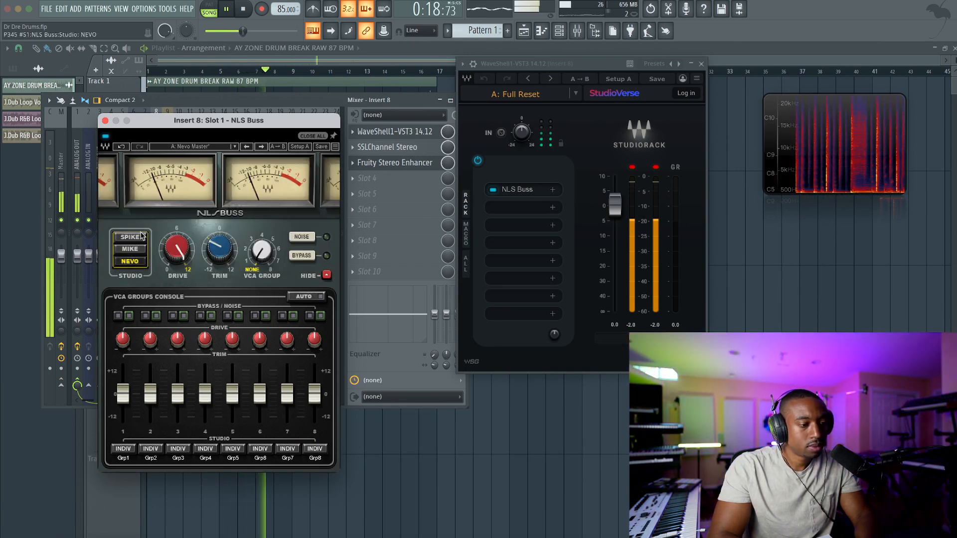
left_click_drag(184, 121, 326, 107)
key("space")
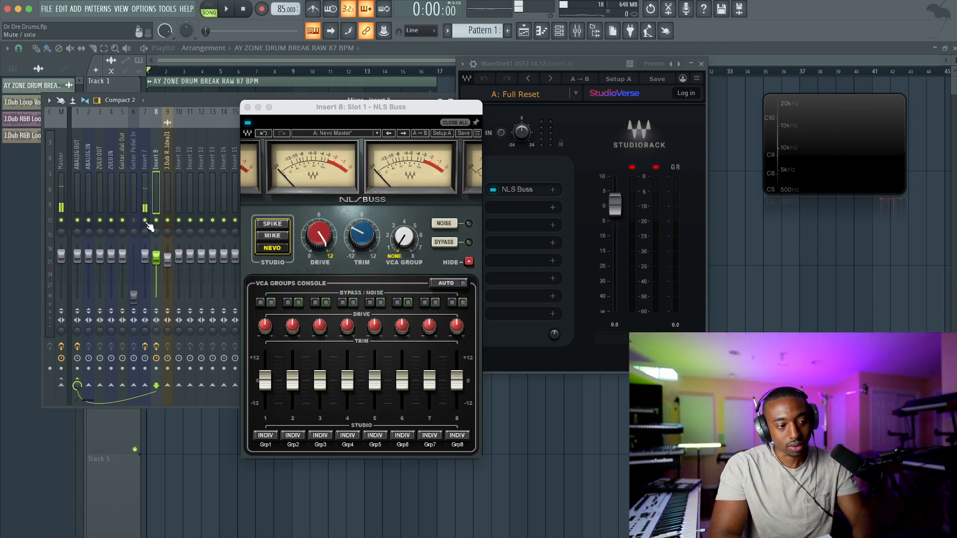
Restart playback and compare the SPIKE, MIKE and NEVO console models in NLS Buss on the drums
key("space")
left_click(280, 225)
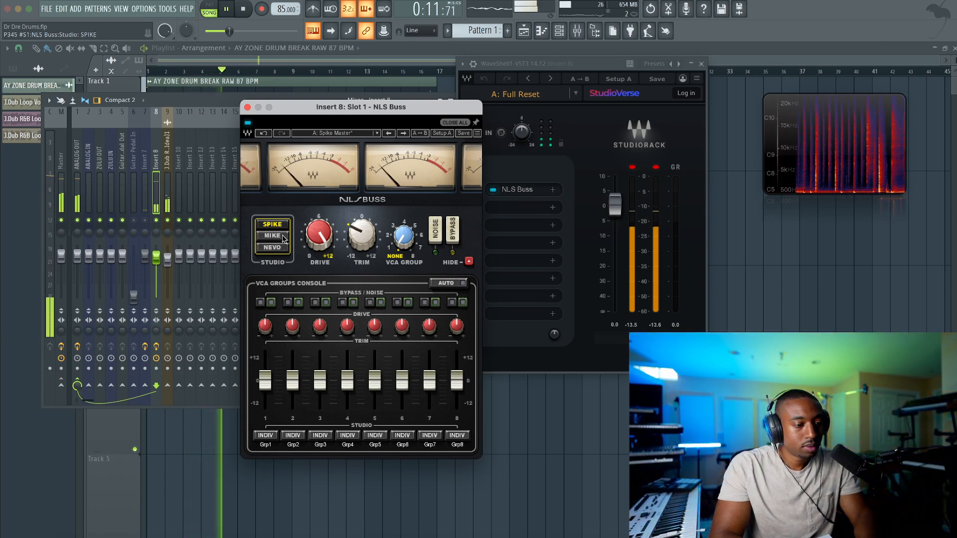
left_click(282, 236)
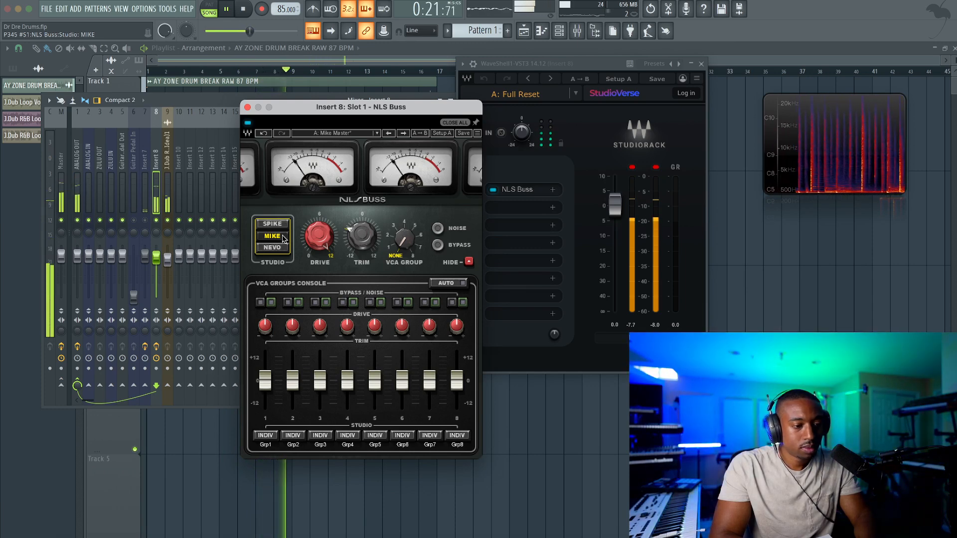
left_click(282, 245)
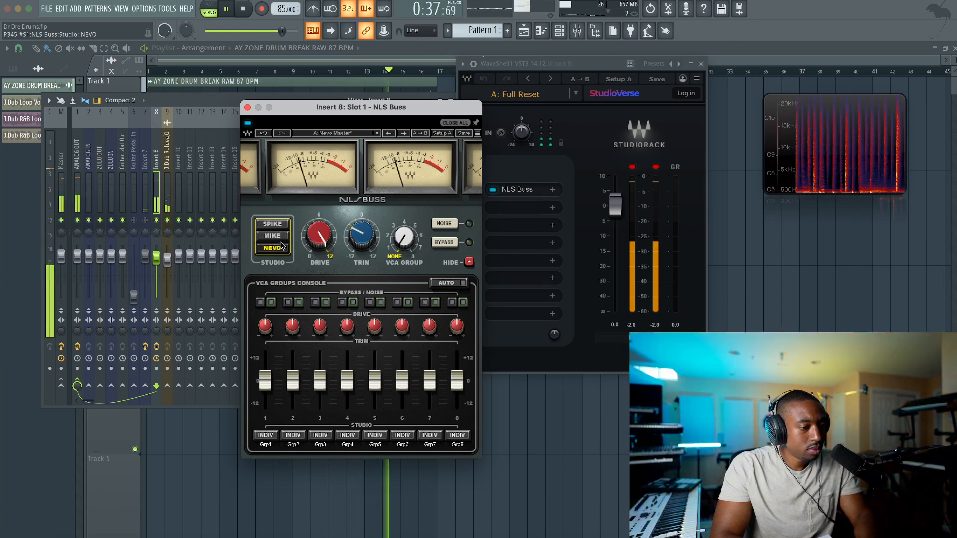
Set NLS Buss back to SPIKE and move the mixer below the drum break's waveform on Track 1
left_click(272, 224)
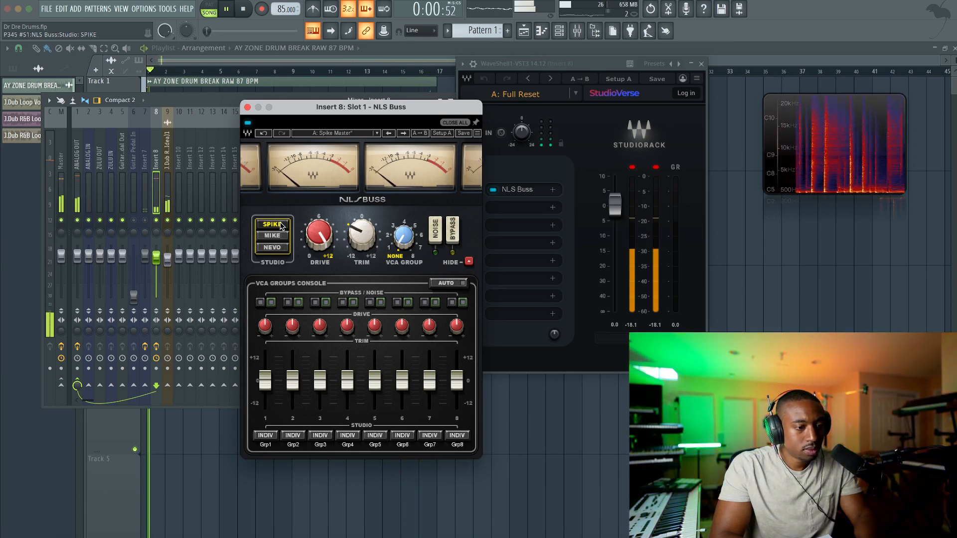
left_click(223, 101)
left_click_drag(222, 105, 226, 158)
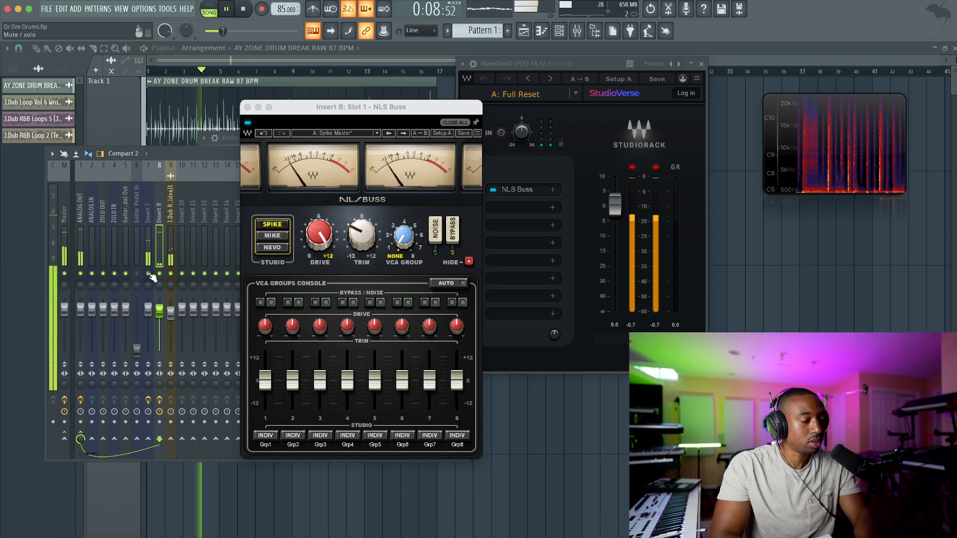
Raise the drum break sample's volume multiplier to 172% and lower the NLS Buss trim to -12
double_click(209, 96)
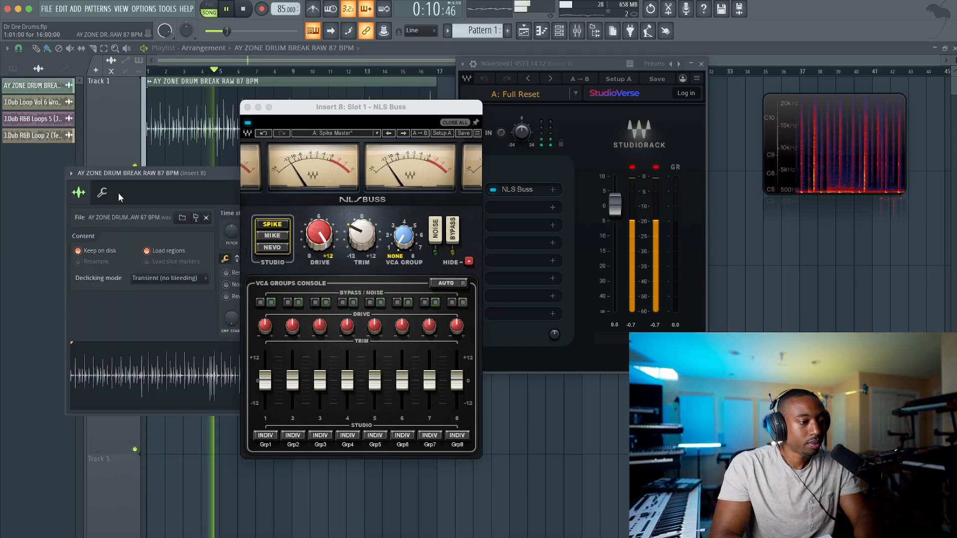
left_click(102, 192)
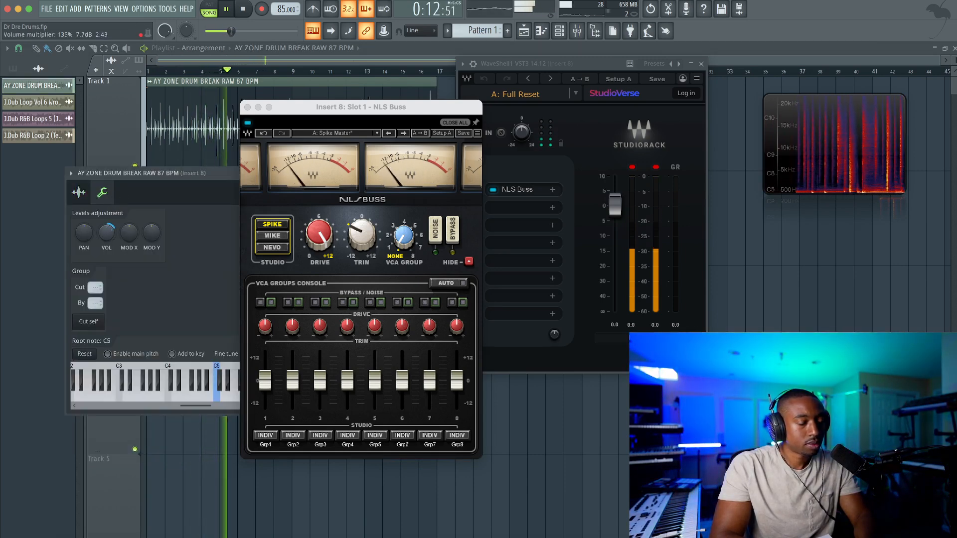
left_click_drag(362, 235, 362, 245)
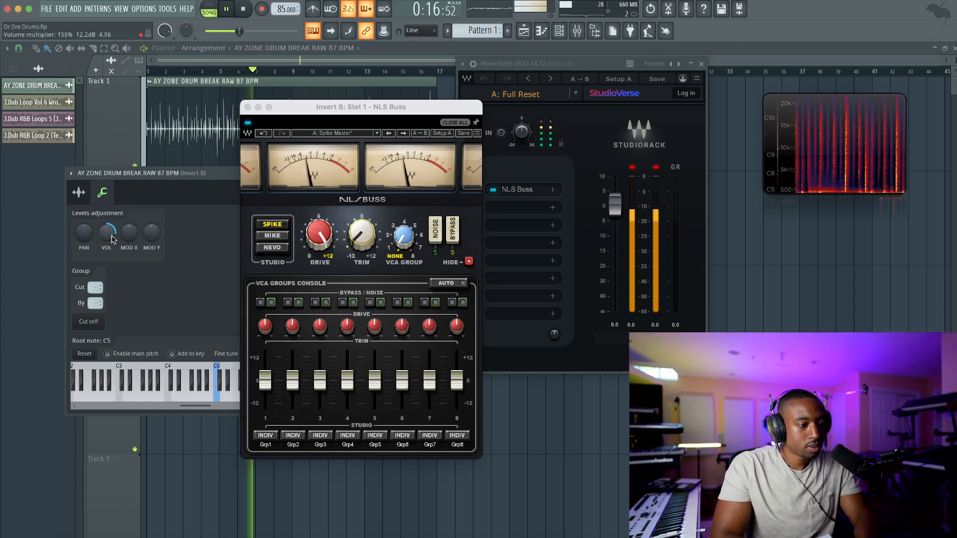
left_click_drag(362, 233, 362, 249)
left_click_drag(106, 232, 107, 230)
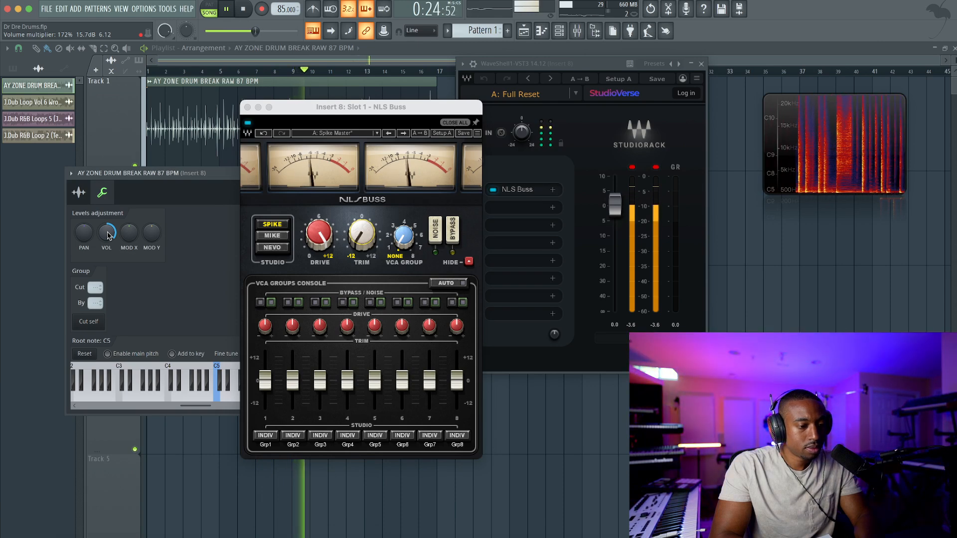
Set the NLS Buss drive to 11.1 and the SSL Channel input level to -7.8 dB on Insert 8
left_click_drag(322, 216, 321, 211)
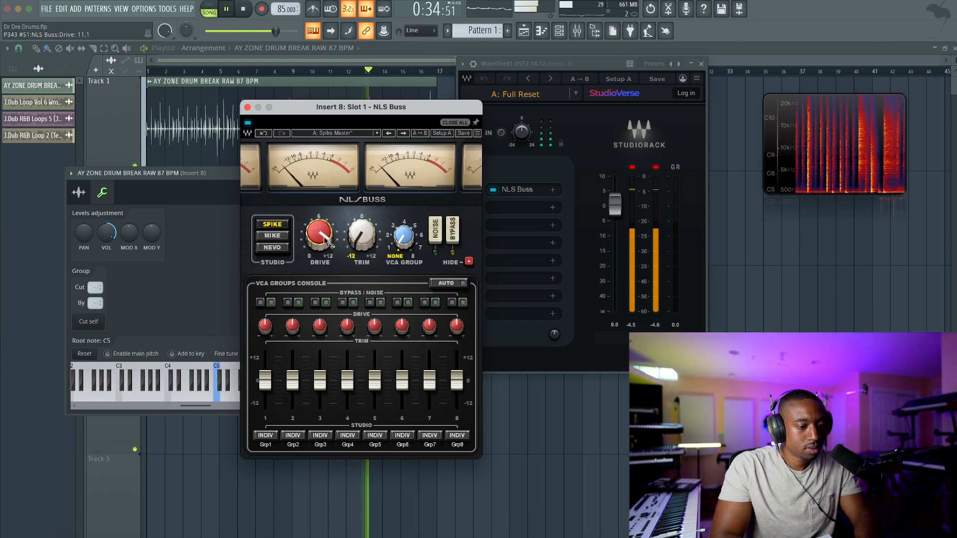
left_click_drag(469, 113, 445, 317)
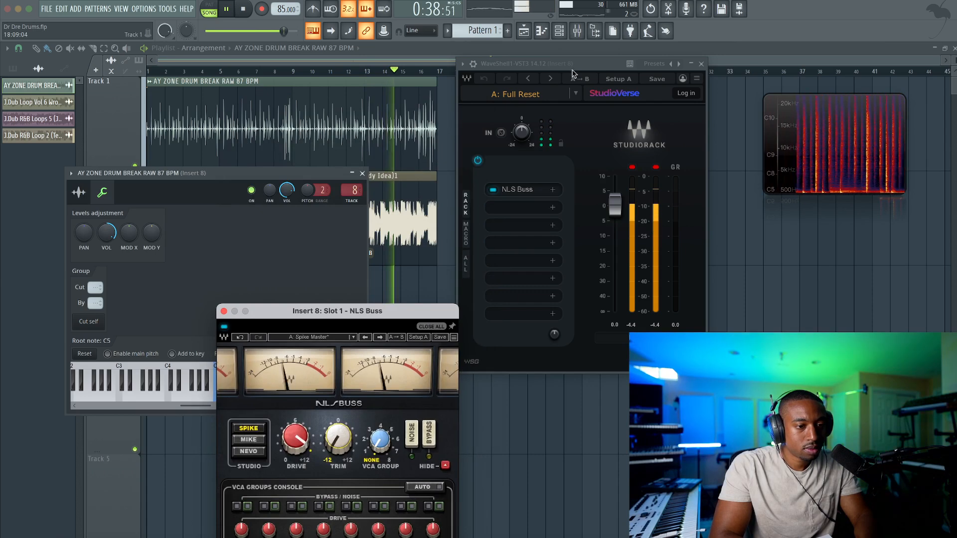
key("F9")
left_click(399, 202)
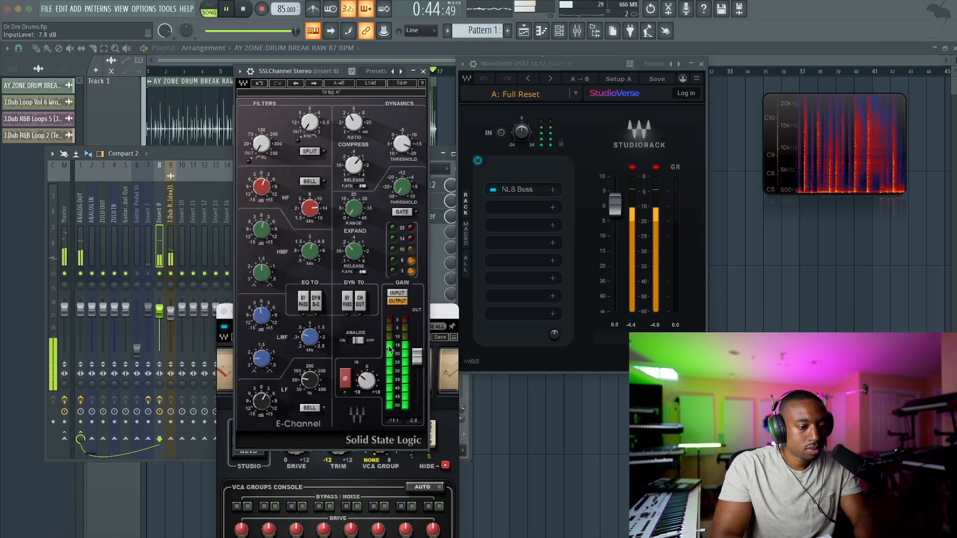
left_click(423, 71)
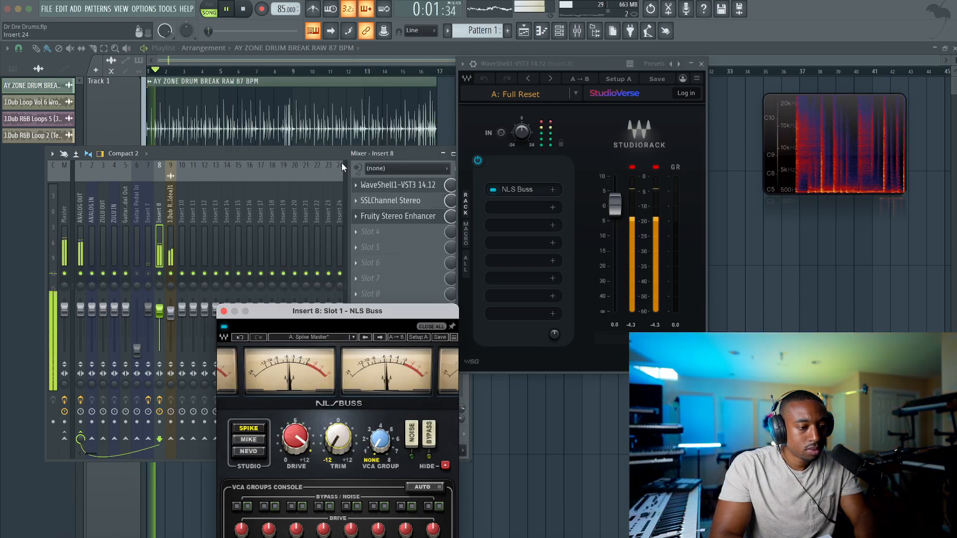
Reopen the drum break's sample levels, set its volume multiplier to 183%, and place the NLS Buss window beside them
left_click(364, 85)
double_click(363, 86)
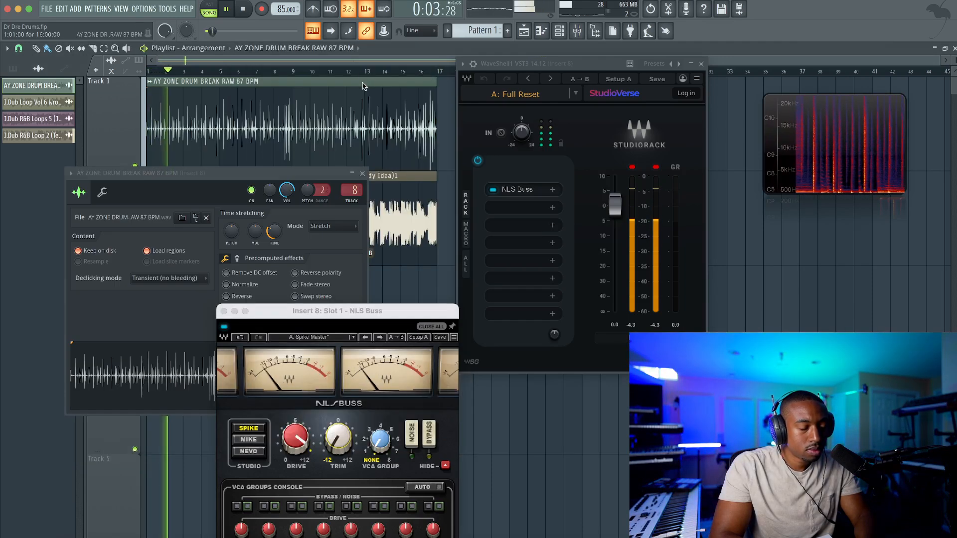
left_click(102, 193)
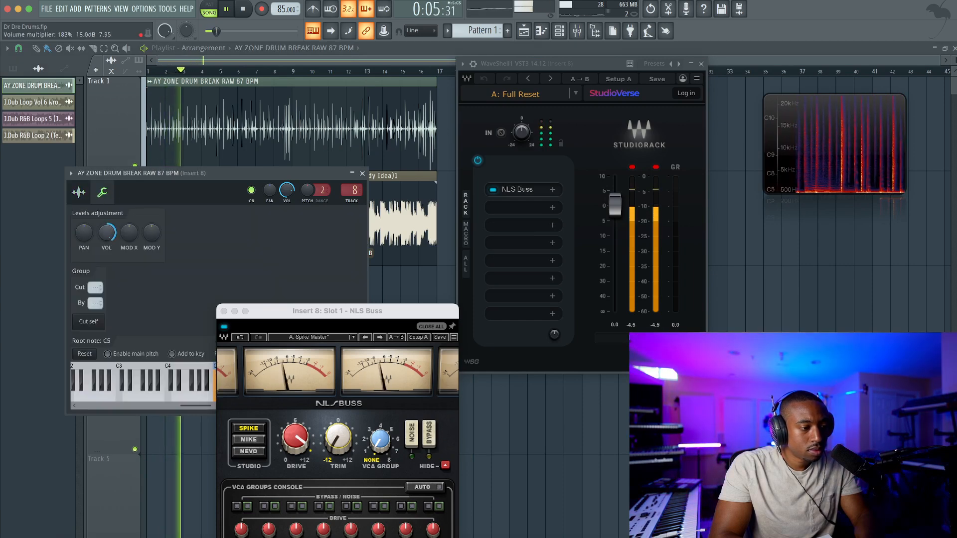
left_click_drag(277, 309, 267, 185)
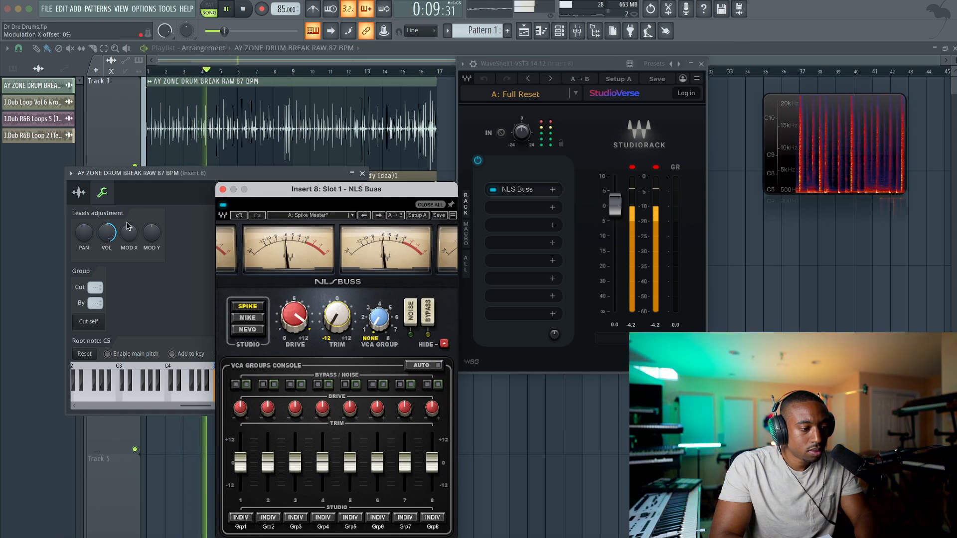
left_click(107, 233)
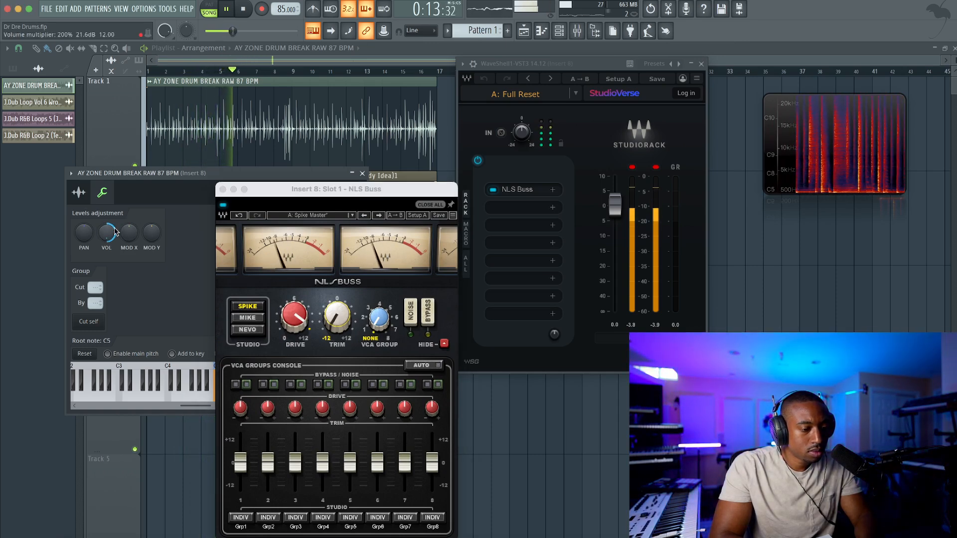
Switch NLS Buss to MIKE, rearrange the plugin windows around the reopened mixer, and stop playback
left_click(258, 319)
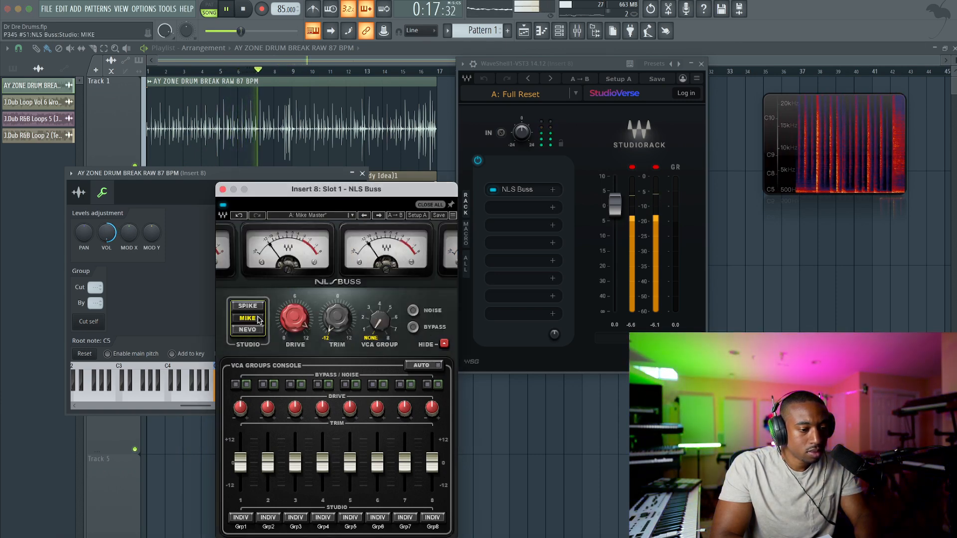
left_click_drag(386, 193, 311, 193)
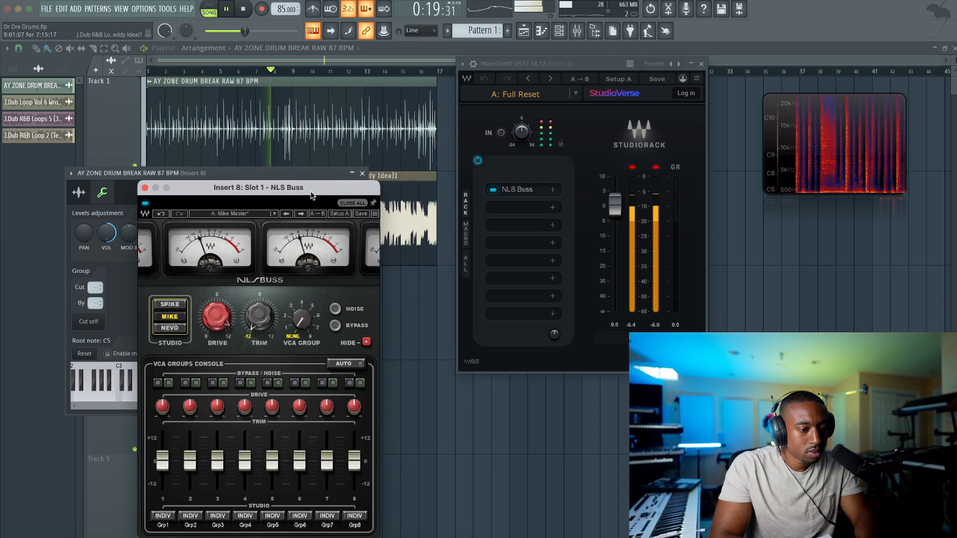
left_click_drag(582, 65, 549, 90)
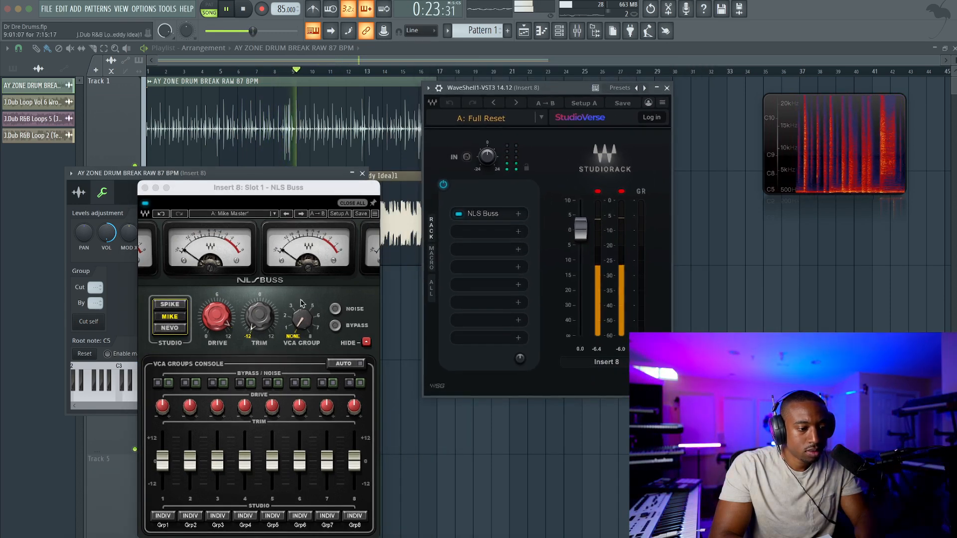
left_click(577, 31)
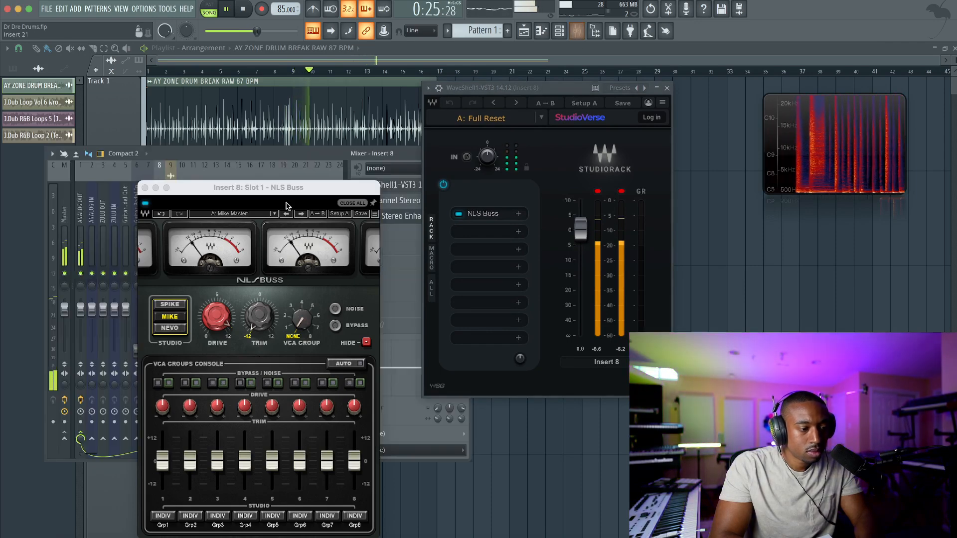
left_click_drag(273, 186, 457, 310)
key("space")
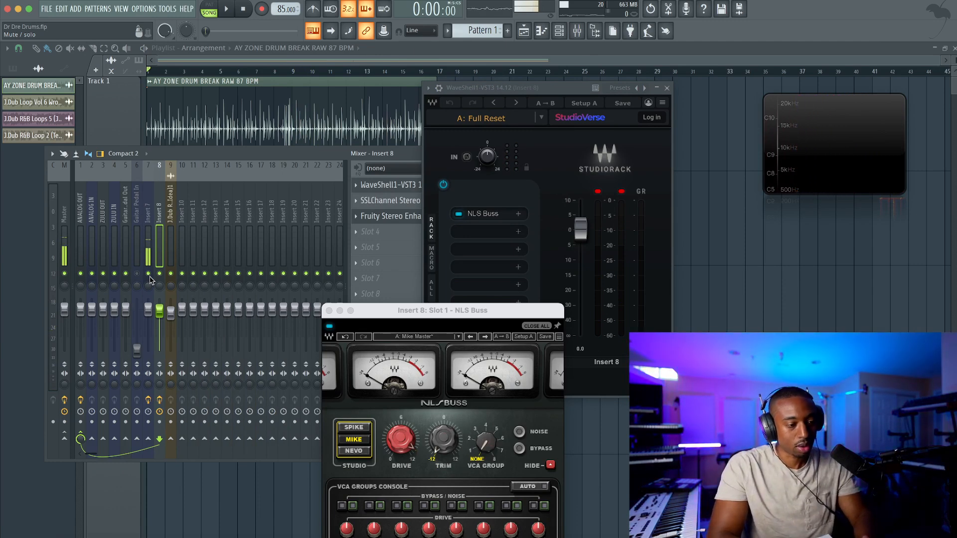
Restart playback with NLS Buss on SPIKE and set the SSL Channel input level to -8.3 dB
key("space")
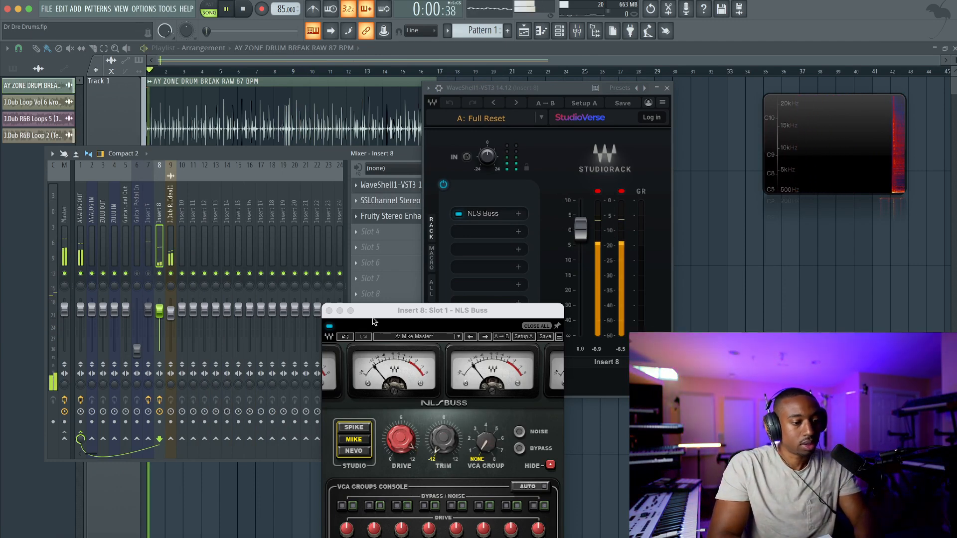
left_click(354, 428)
left_click_drag(403, 317, 347, 273)
left_click(392, 200)
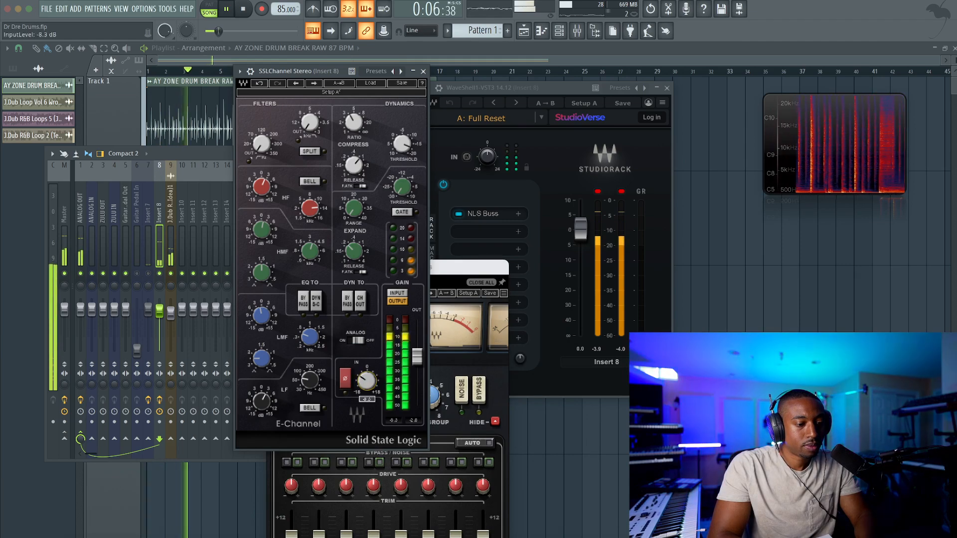
left_click(424, 72)
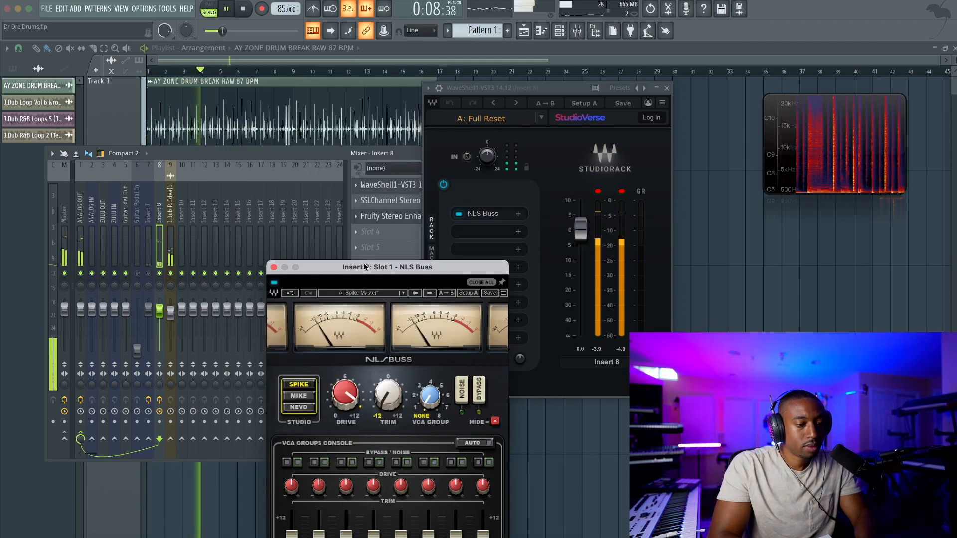
Reposition the NLS Buss and Wave Candy windows, and set the drive to 12 on the SPIKE console
left_click_drag(355, 267, 312, 140)
left_click_drag(817, 124, 723, 70)
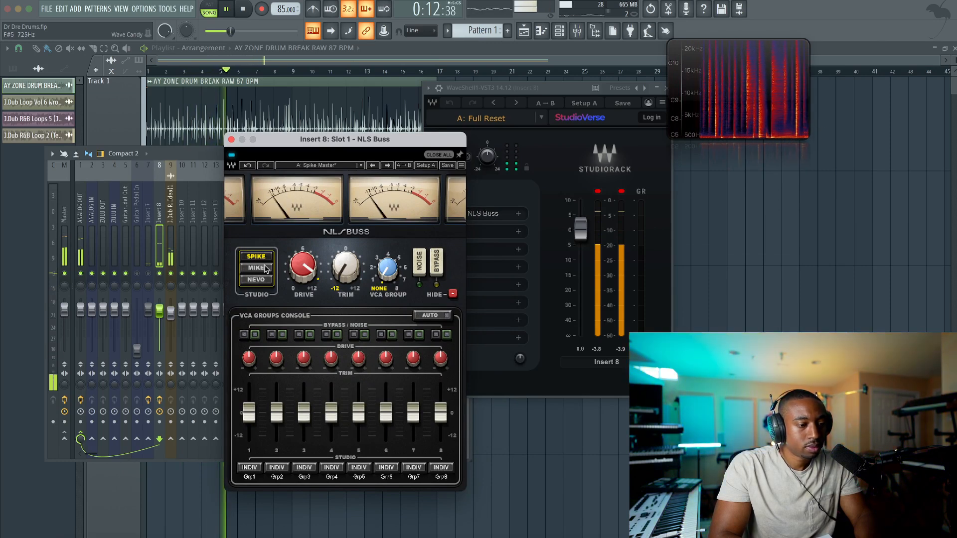
left_click(264, 269)
left_click(260, 257)
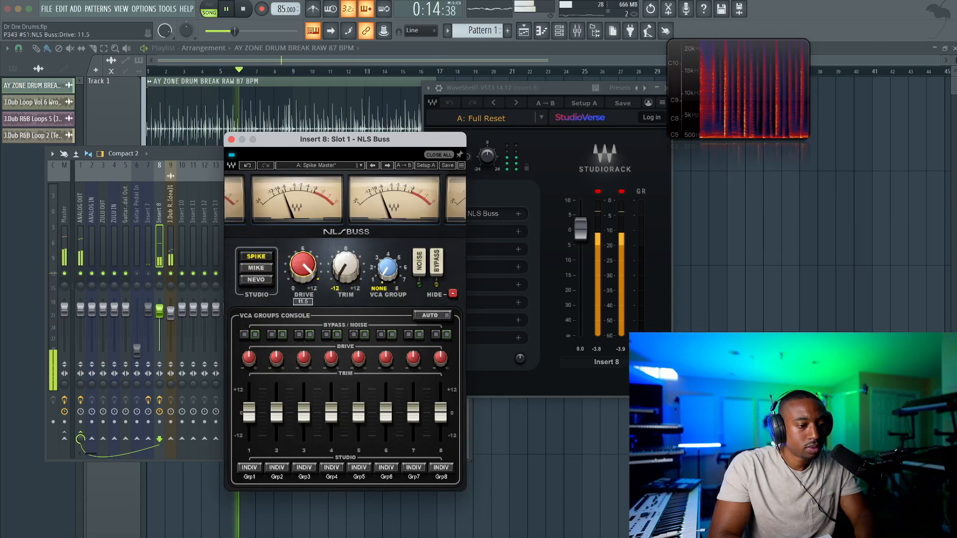
Compare the MIKE and NEVO consoles with SPIKE at full drive, leave SPIKE selected, and stop playback
left_click(265, 269)
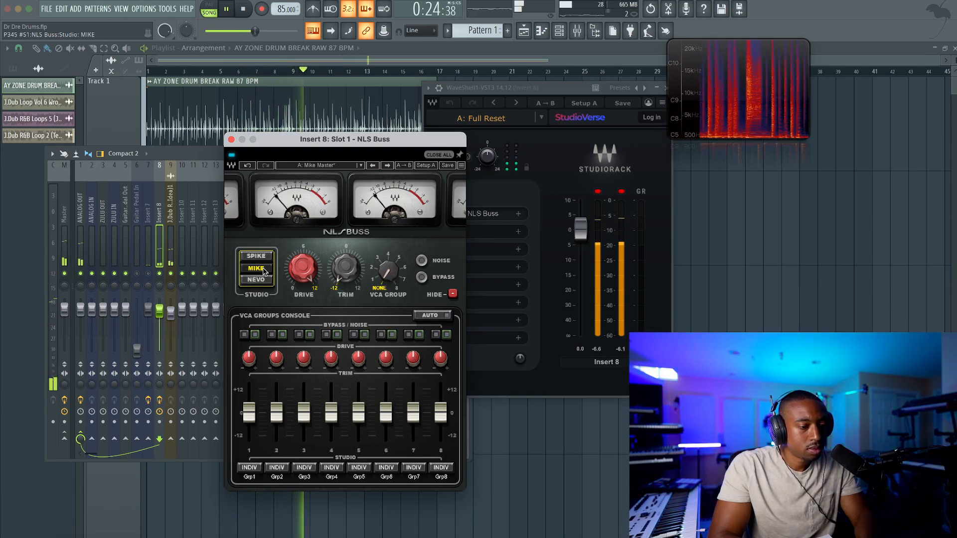
left_click(263, 283)
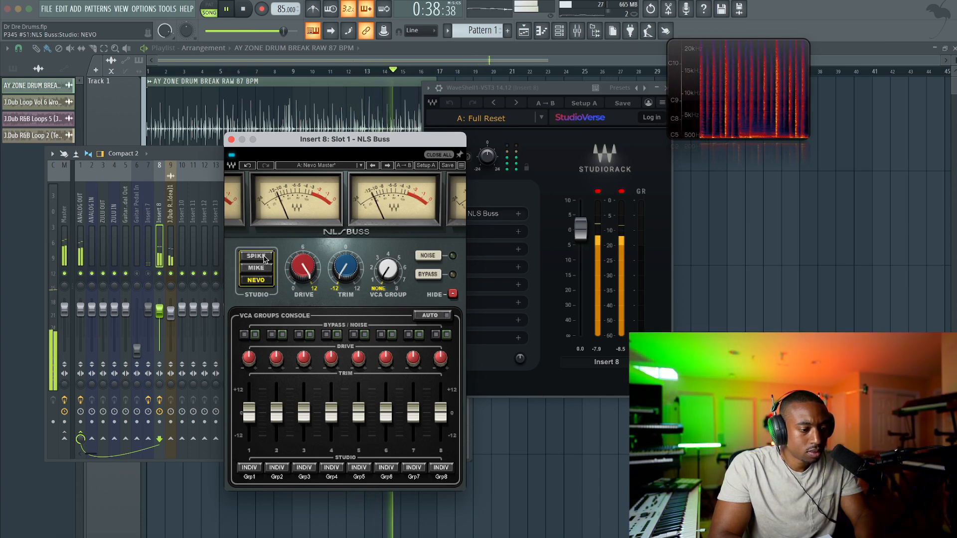
left_click(264, 258)
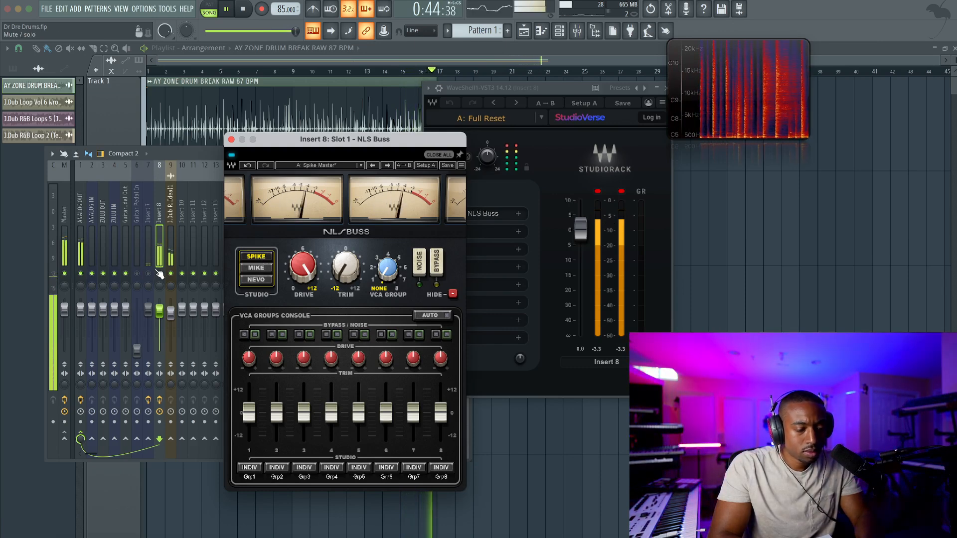
key("space")
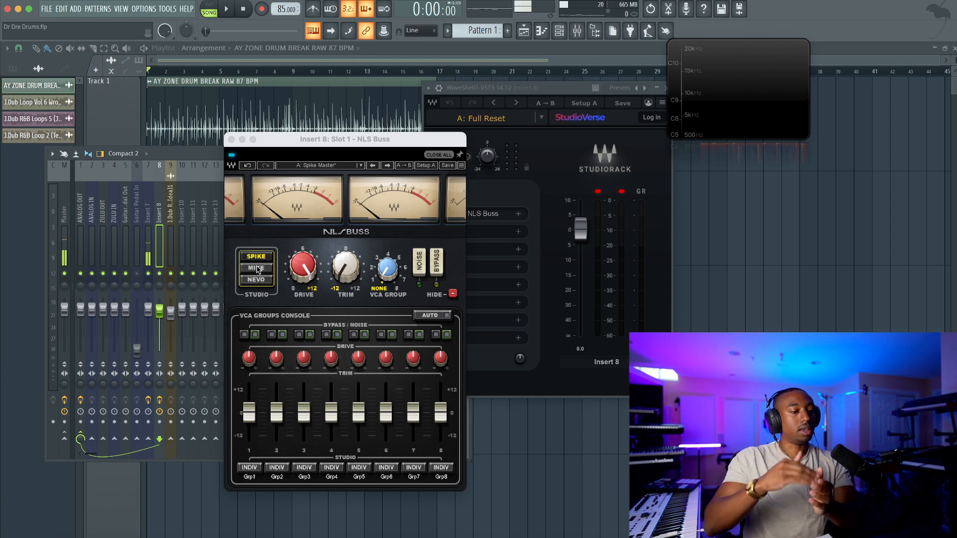
Close the NLS Buss and StudioRack windows and move the Wave Candy display next to the mixer
left_click(232, 140)
left_click_drag(740, 67, 594, 135)
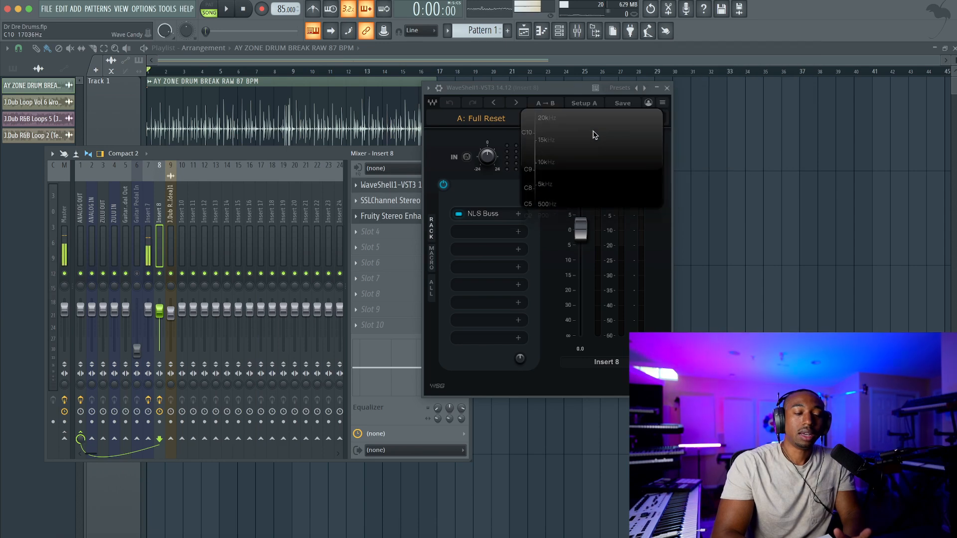
left_click(667, 89)
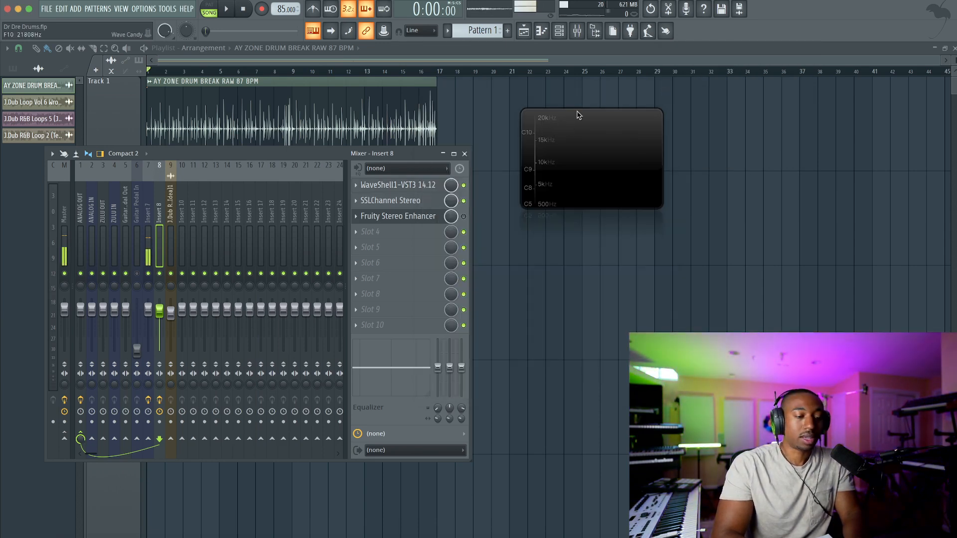